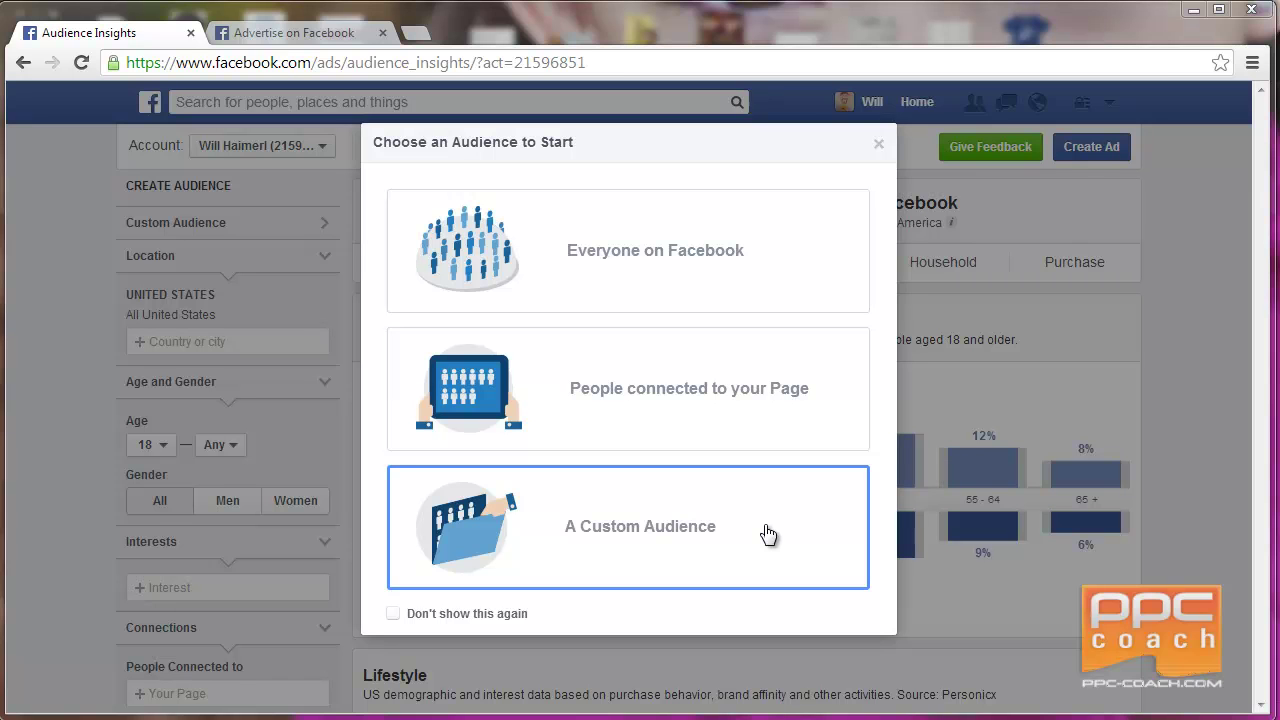
- Start an audience from everyone on Facebook and narrow it to women with the Nursing interest
click(648, 256)
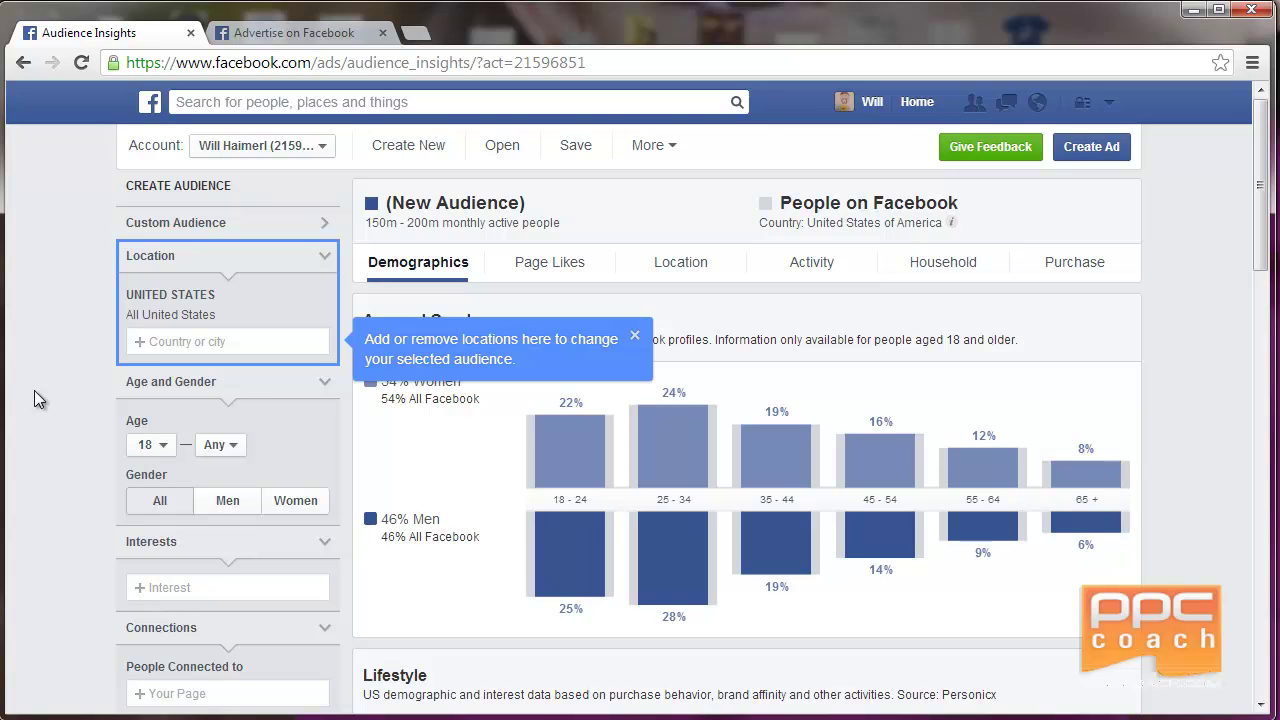
click(634, 336)
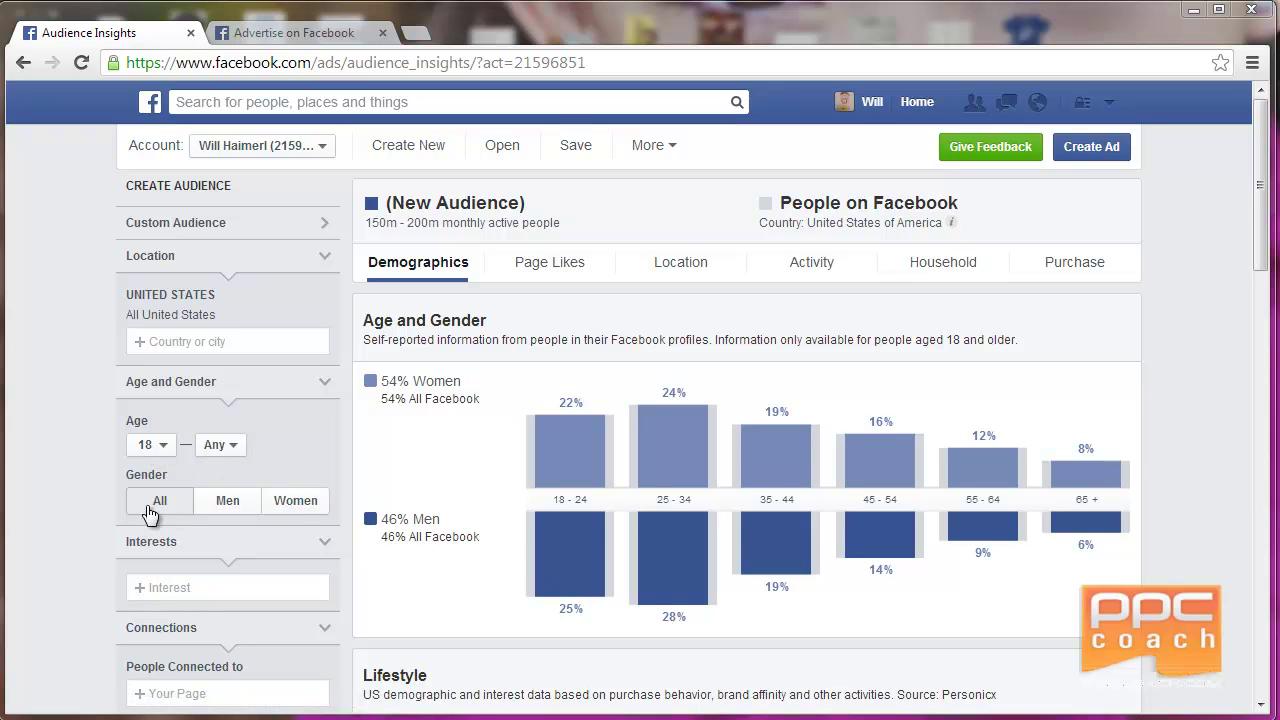
click(294, 510)
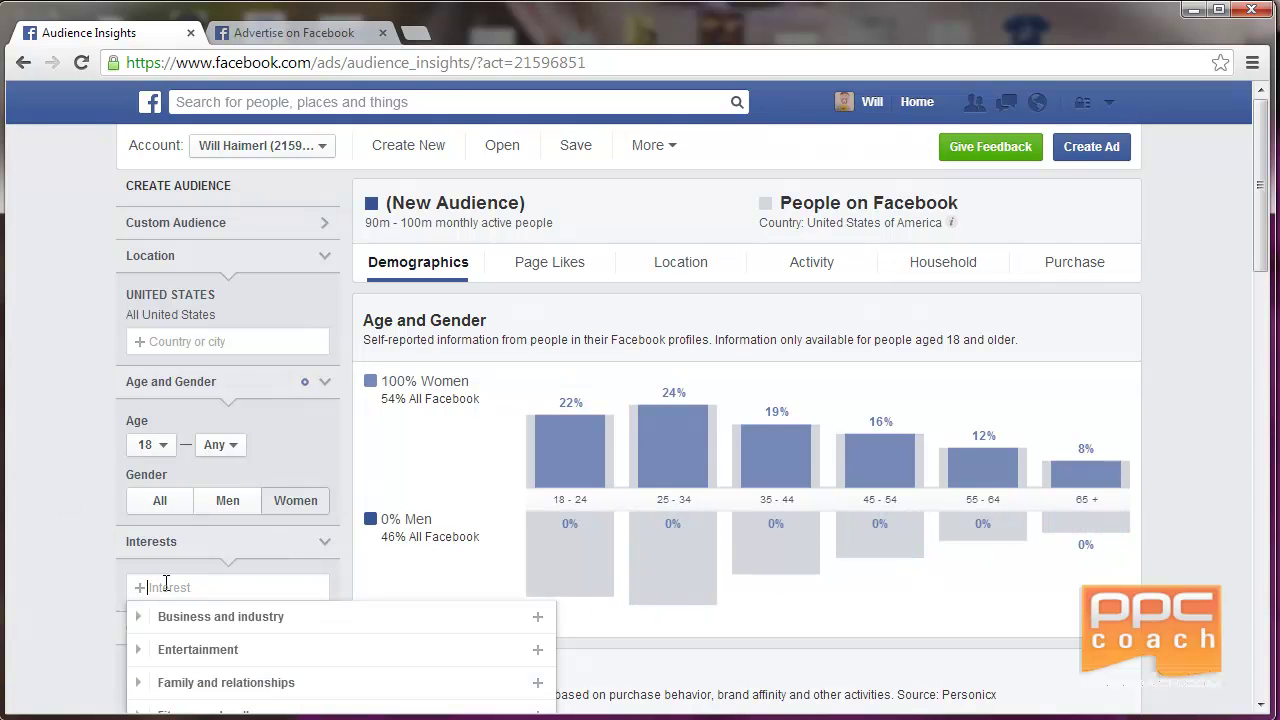
text(nursing)
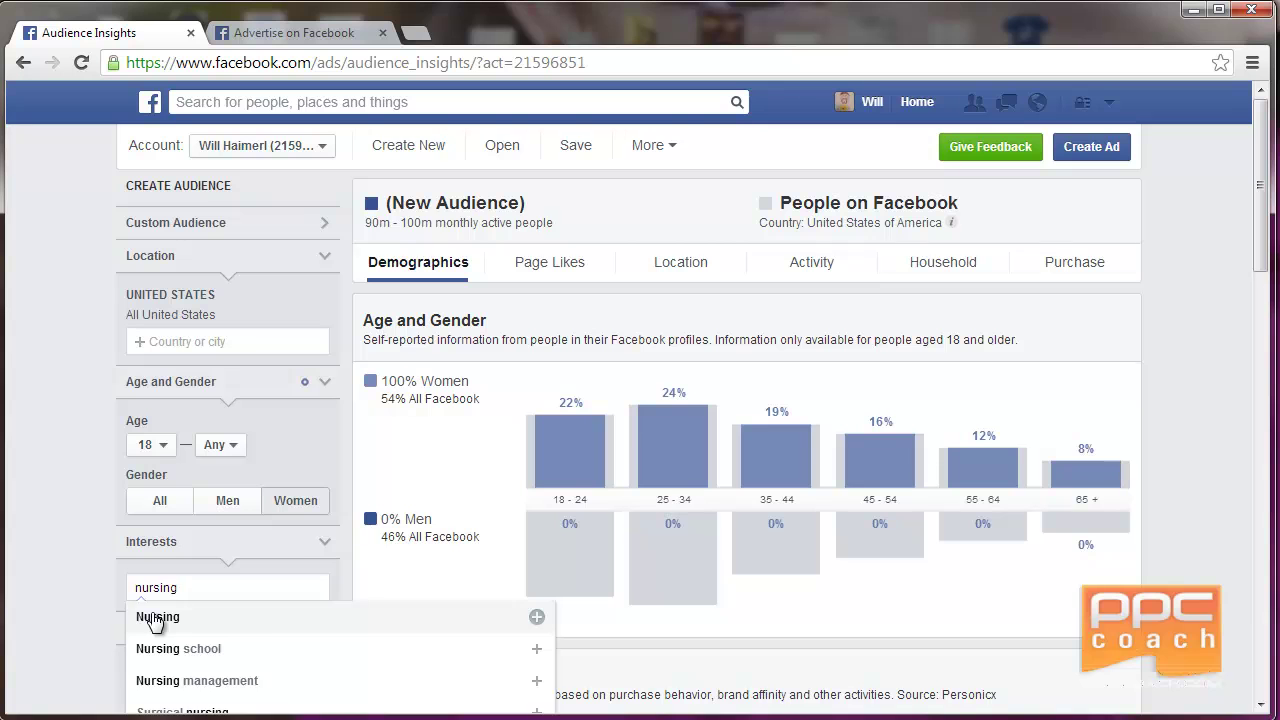
click(155, 617)
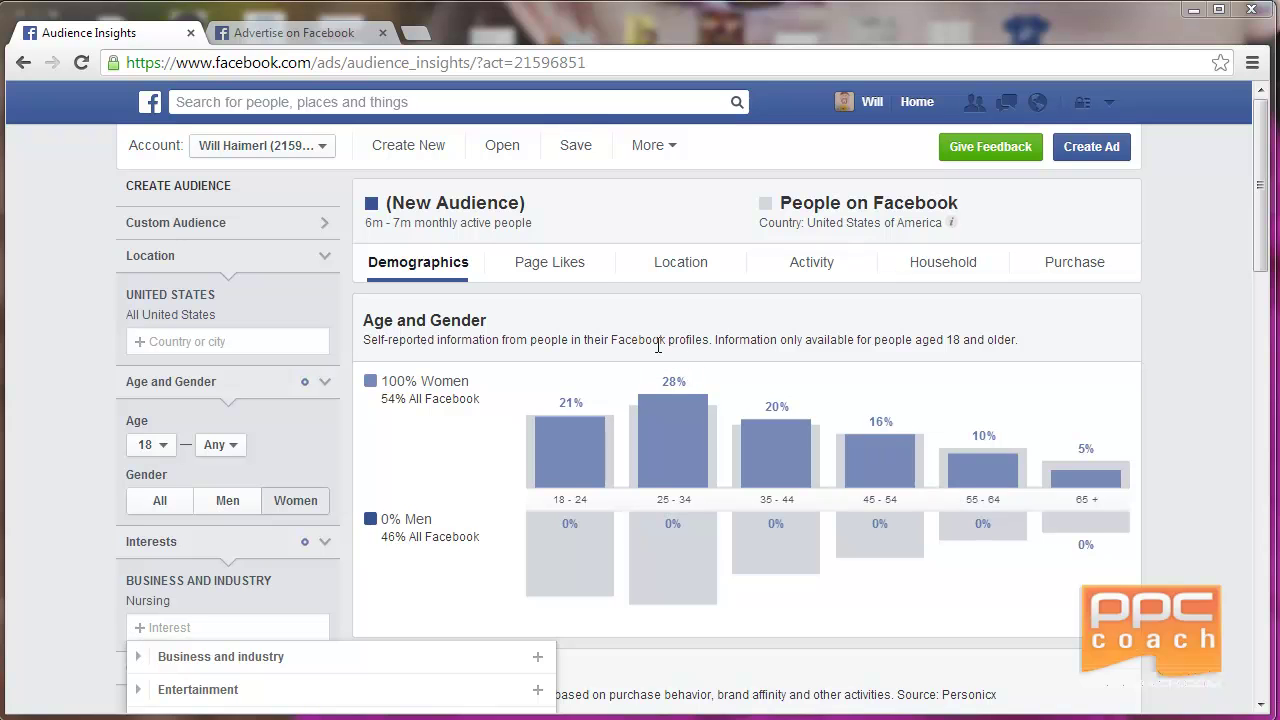
- Show the audience's page likes and view the Lippincott's Nursing Solutions page in a separate tab
mouse_move(658, 444)
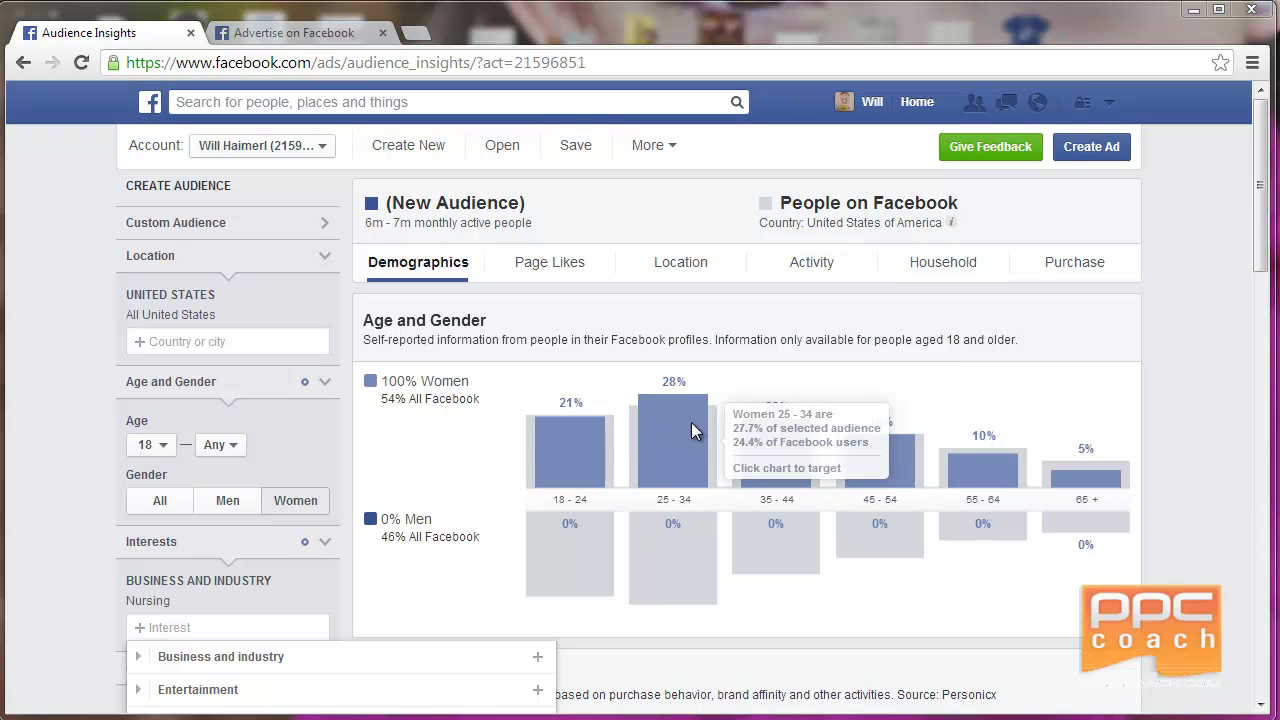
mouse_move(974, 471)
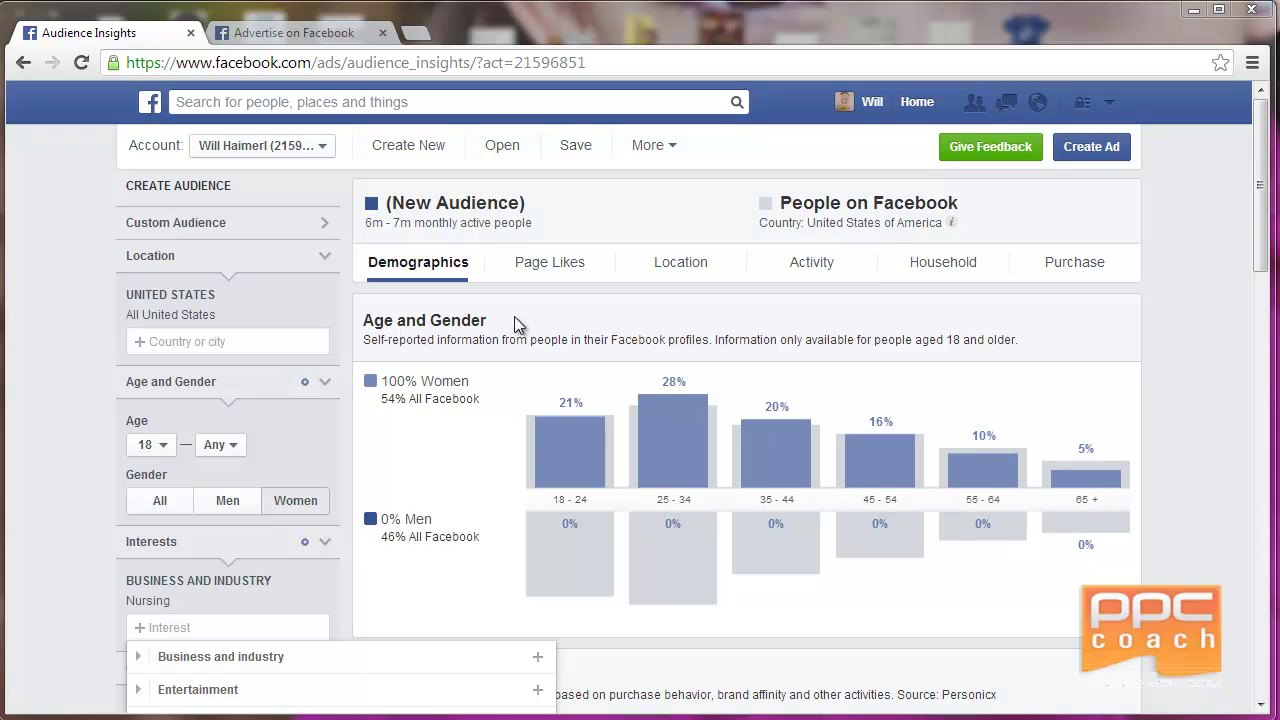
click(535, 268)
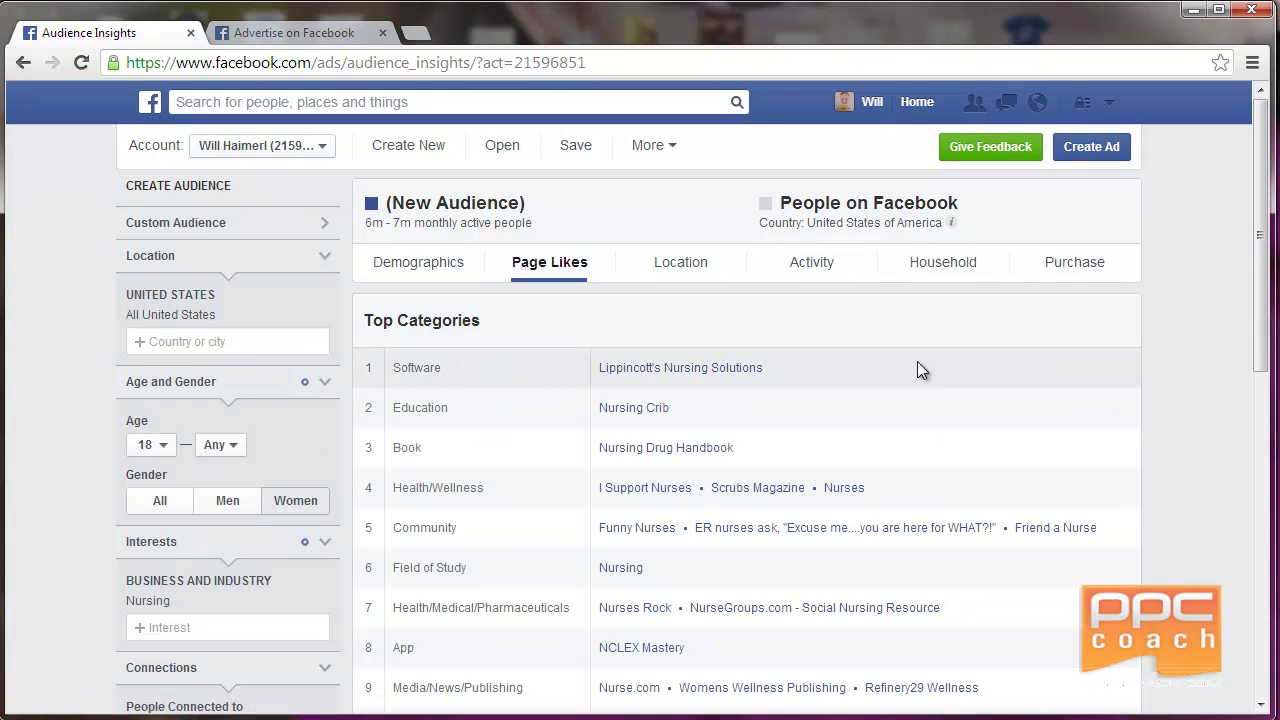
right_click(662, 369)
click(698, 378)
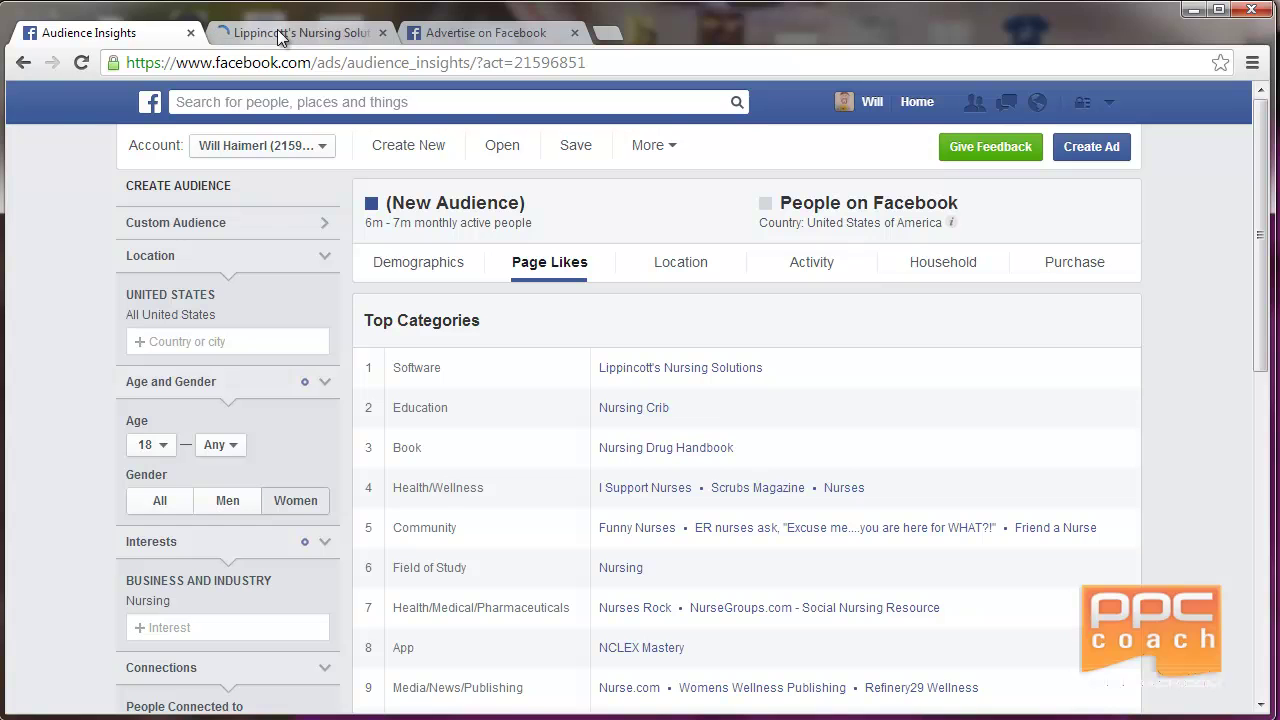
click(280, 38)
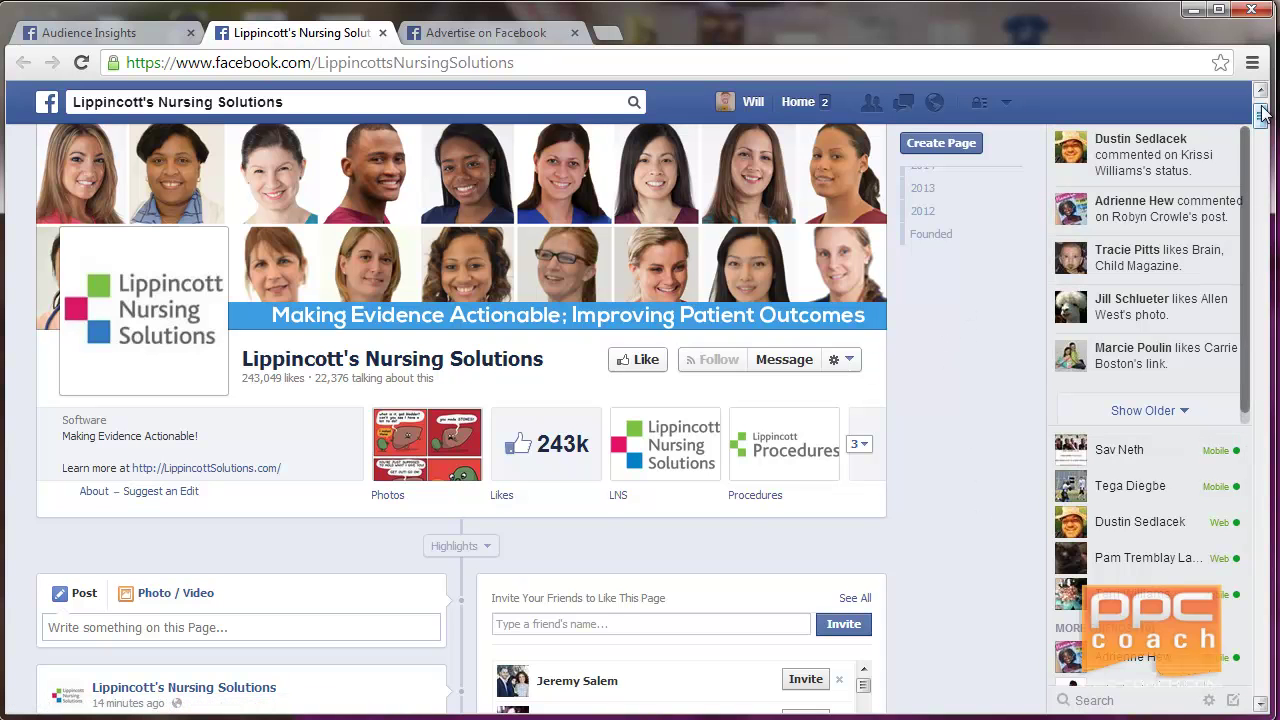
mouse_move(1260, 120)
mouse_down()
mouse_move(1262, 145)
mouse_move(1260, 118)
mouse_up()
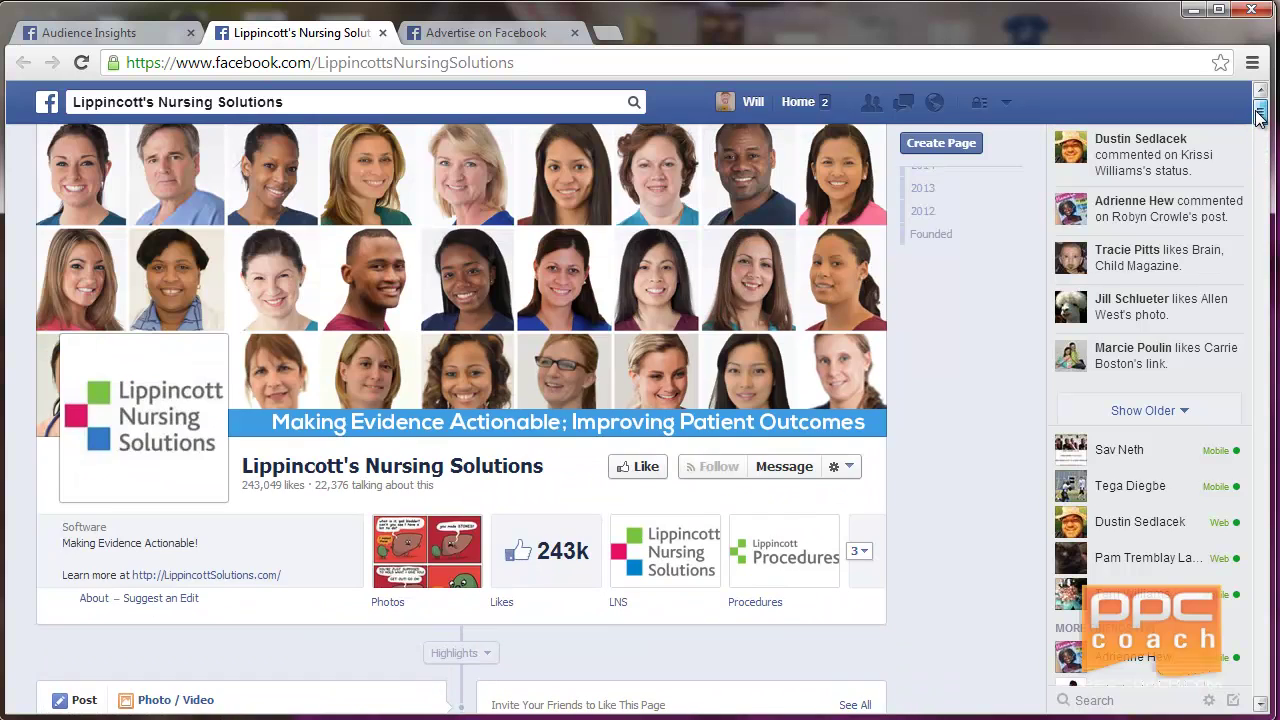
- Switch to the Advertise on Facebook page and remove Canada from the ad audience's locations
click(495, 35)
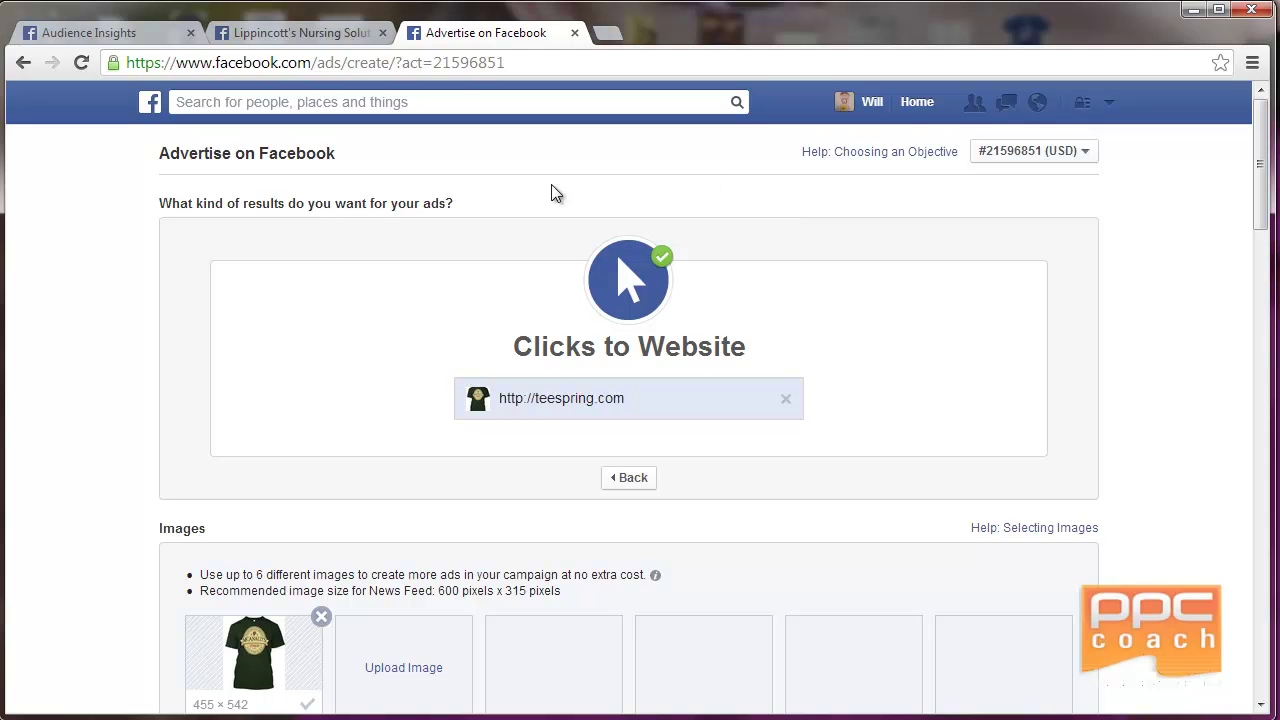
scroll(76, 266, down, 5)
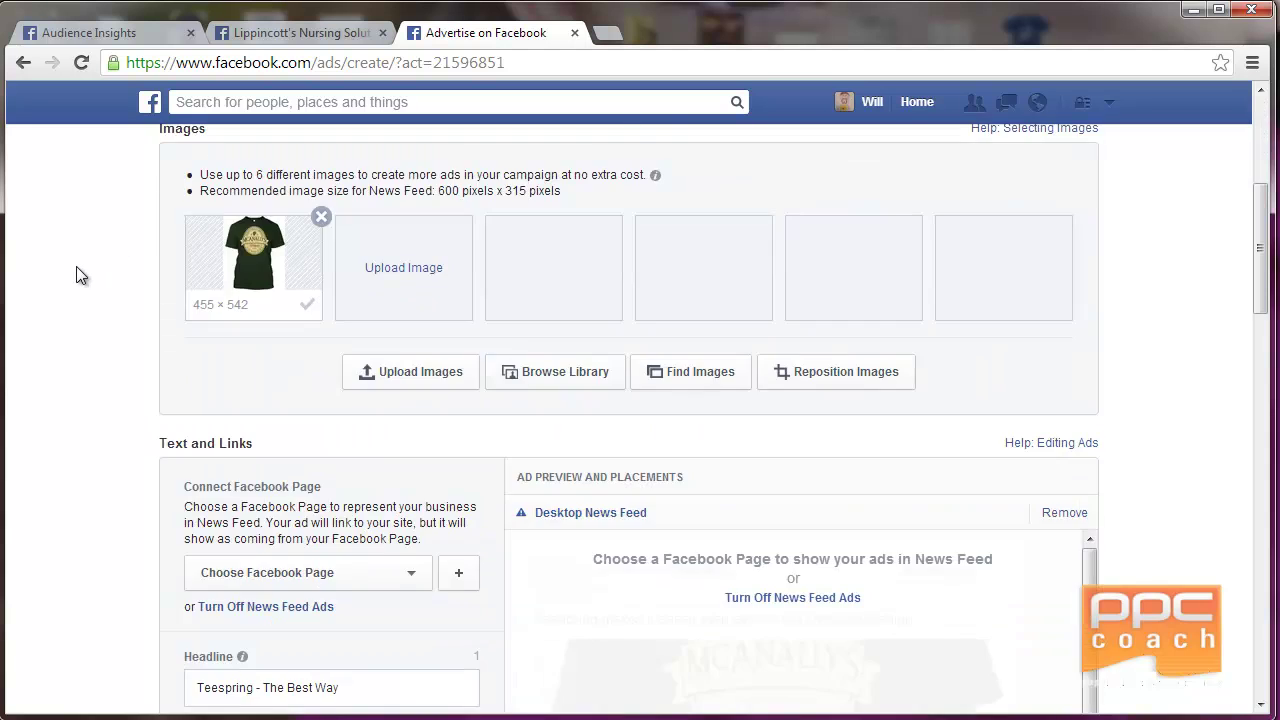
scroll(76, 266, up, 5)
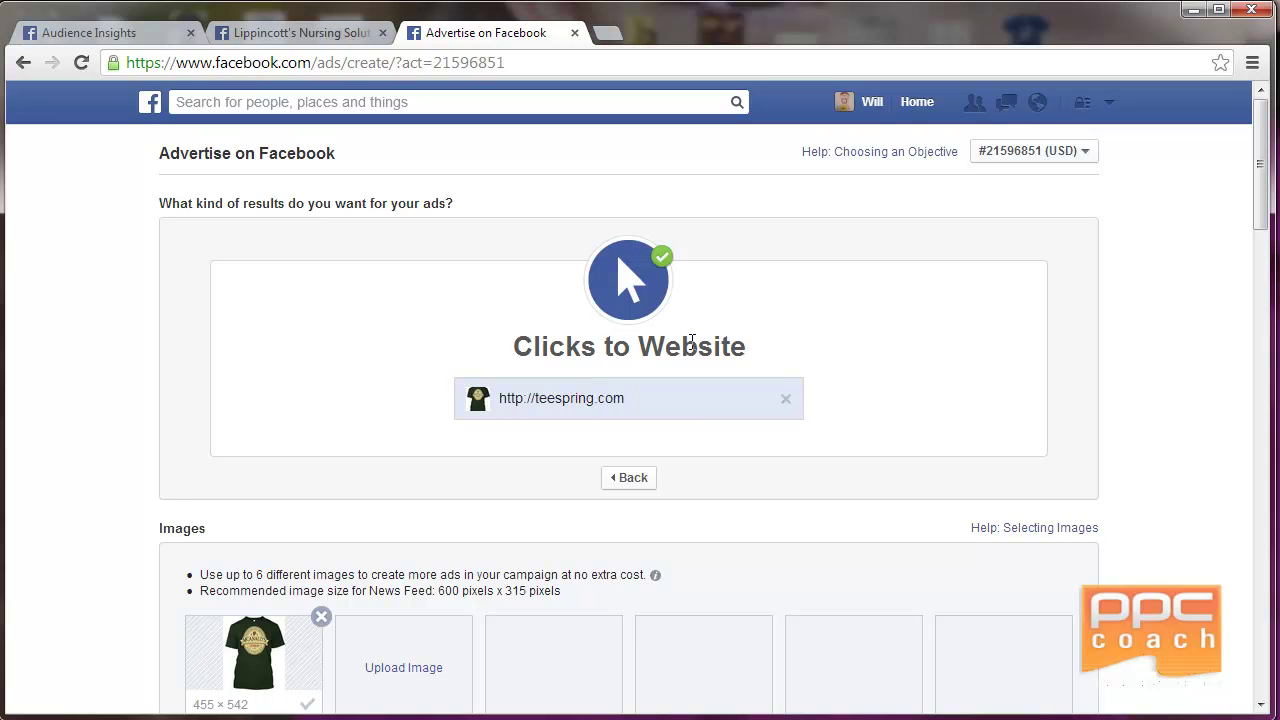
scroll(182, 390, down, 5)
scroll(97, 378, down, 7)
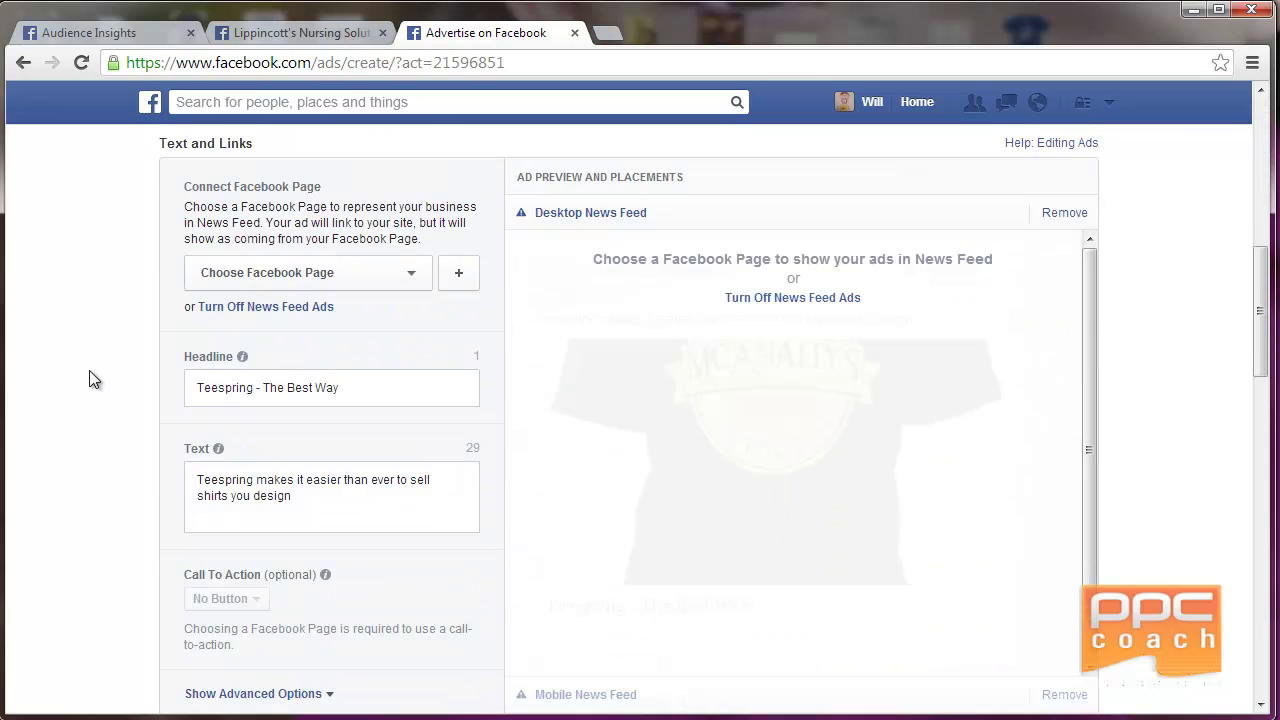
scroll(83, 378, down, 1)
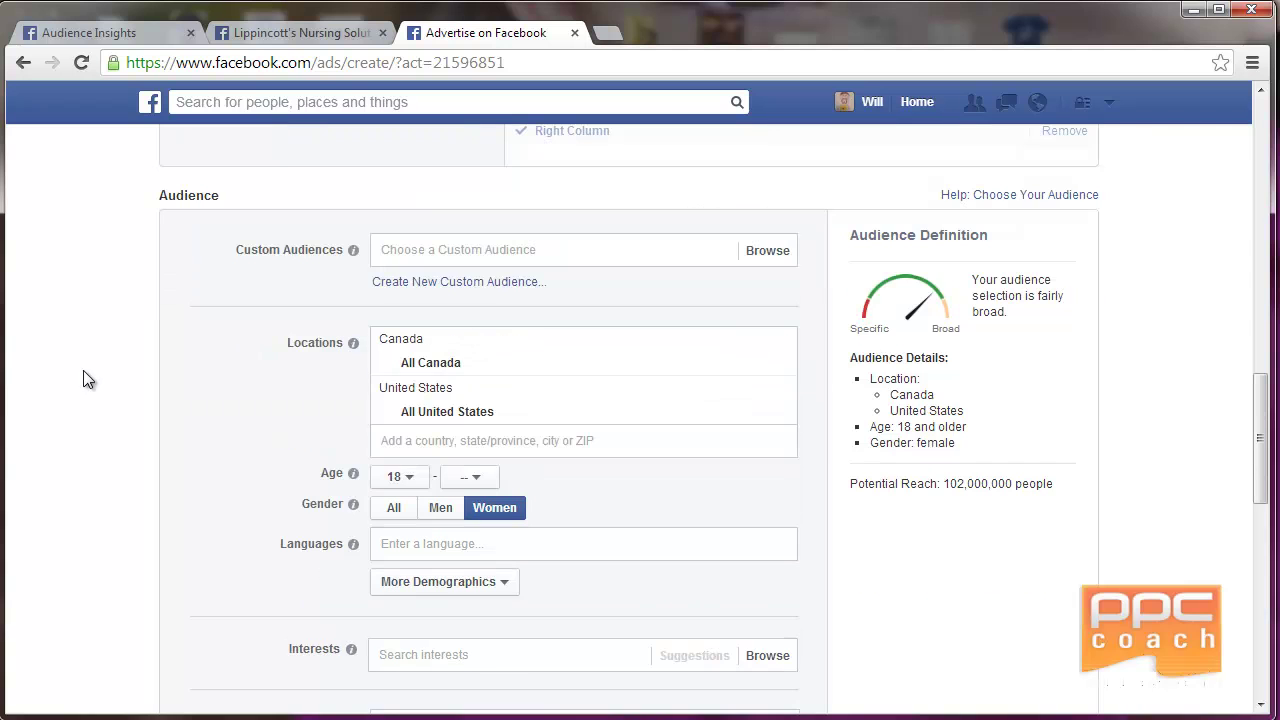
click(782, 364)
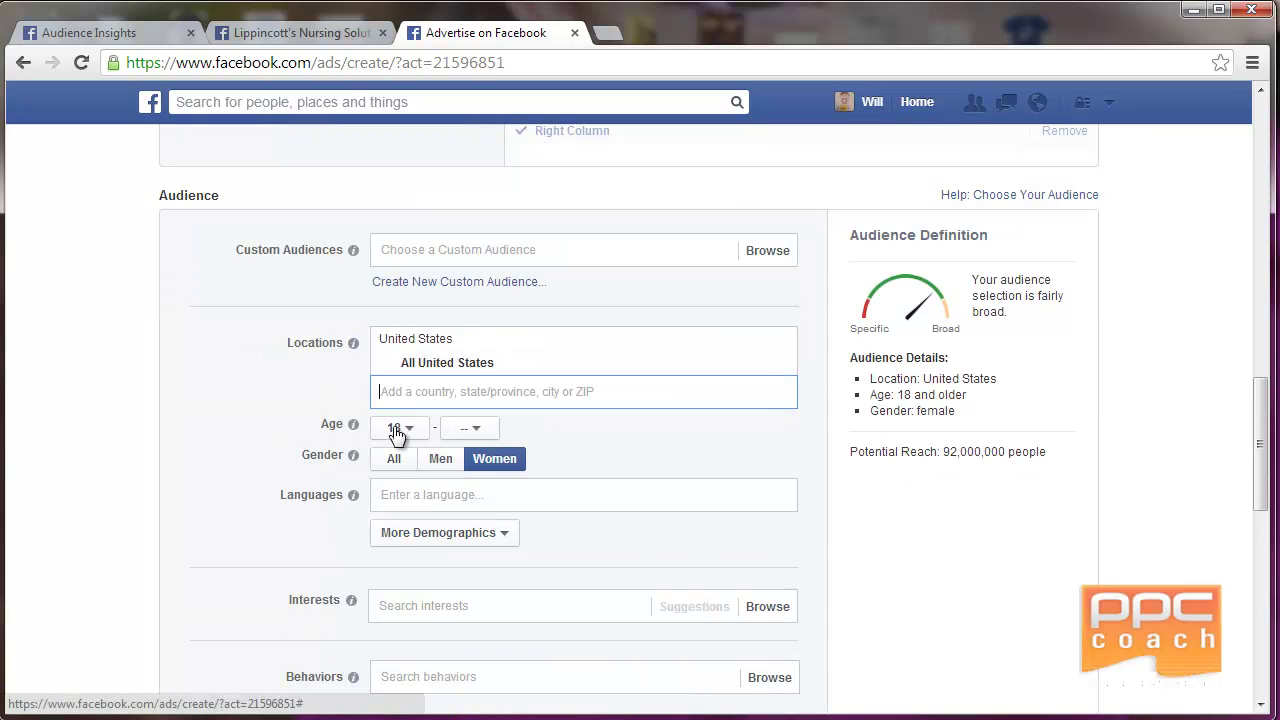
- Add "lippincotts nursing solutions" to the ad audience's interests
click(404, 603)
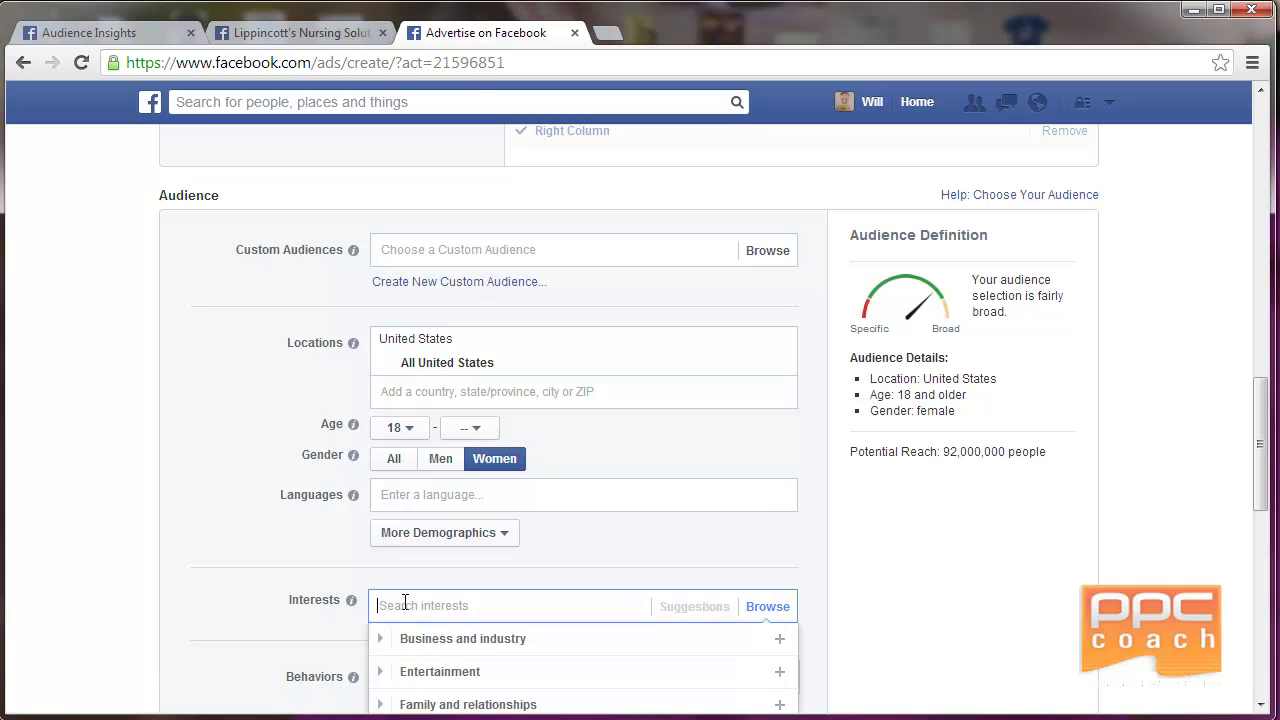
text(lippin)
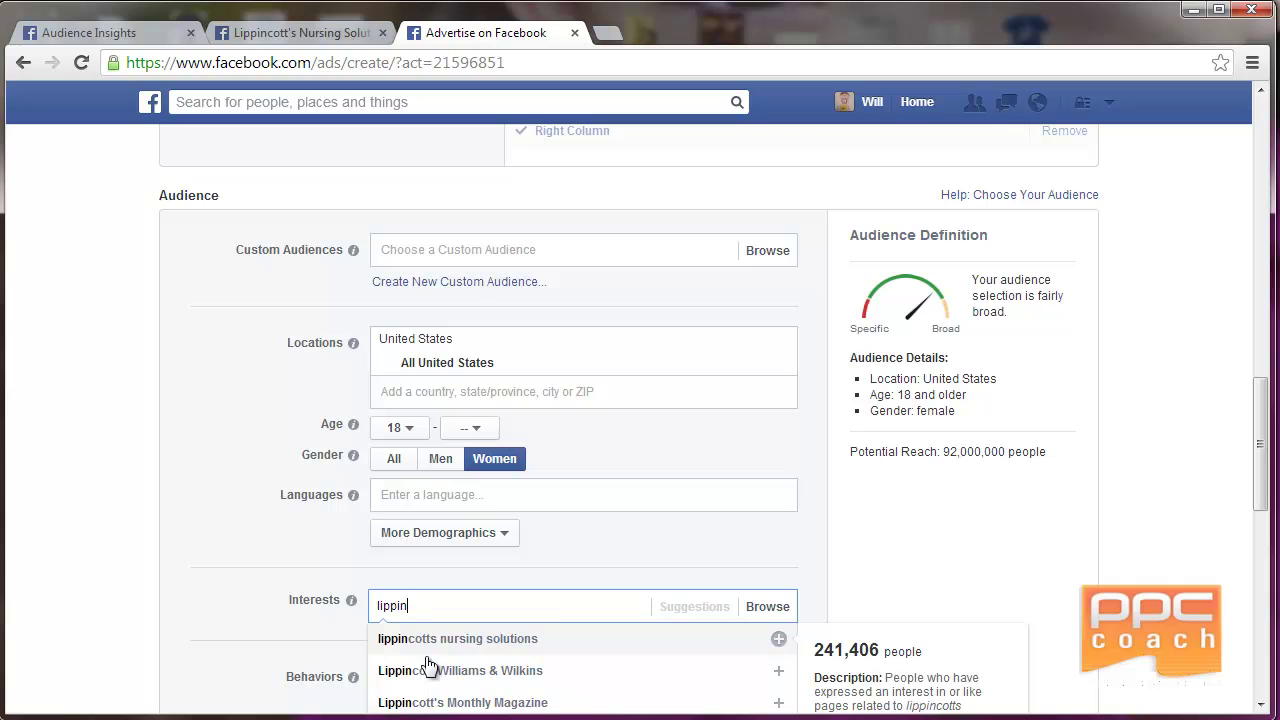
click(452, 638)
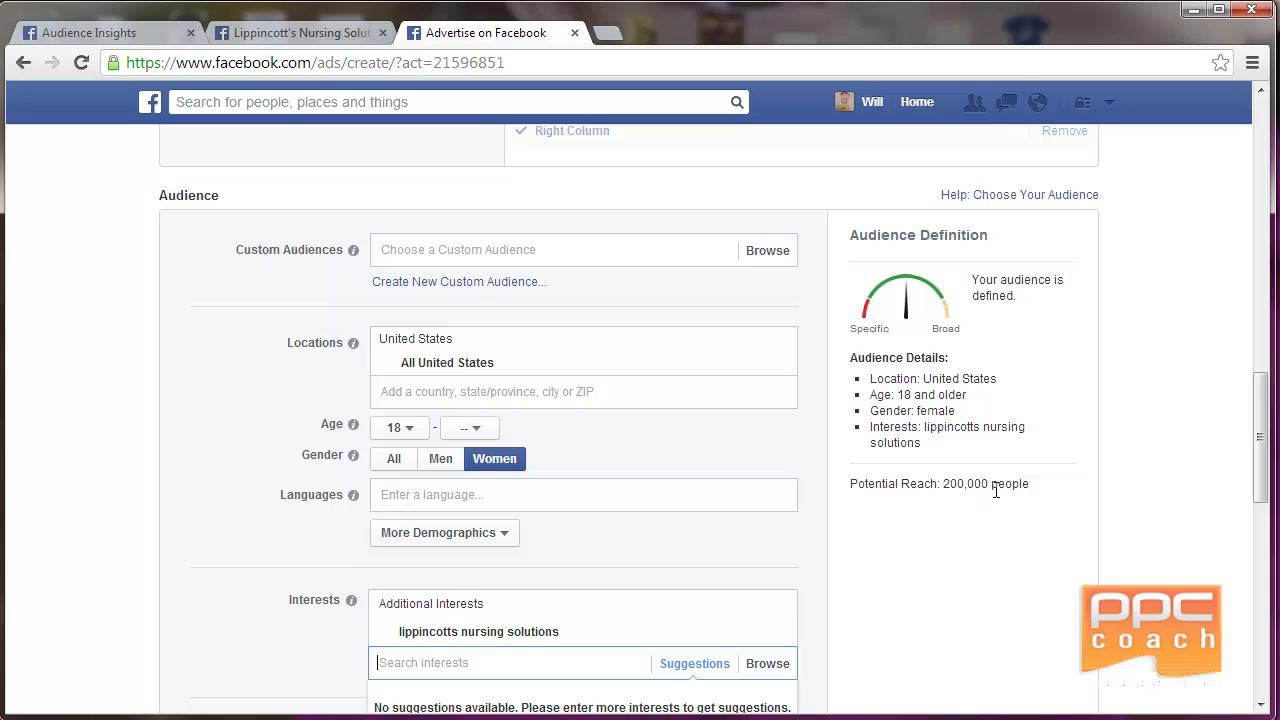
- Open the Nursing Crib page from the Audience Insights page likes in a separate tab and look through its posts
click(300, 35)
click(138, 33)
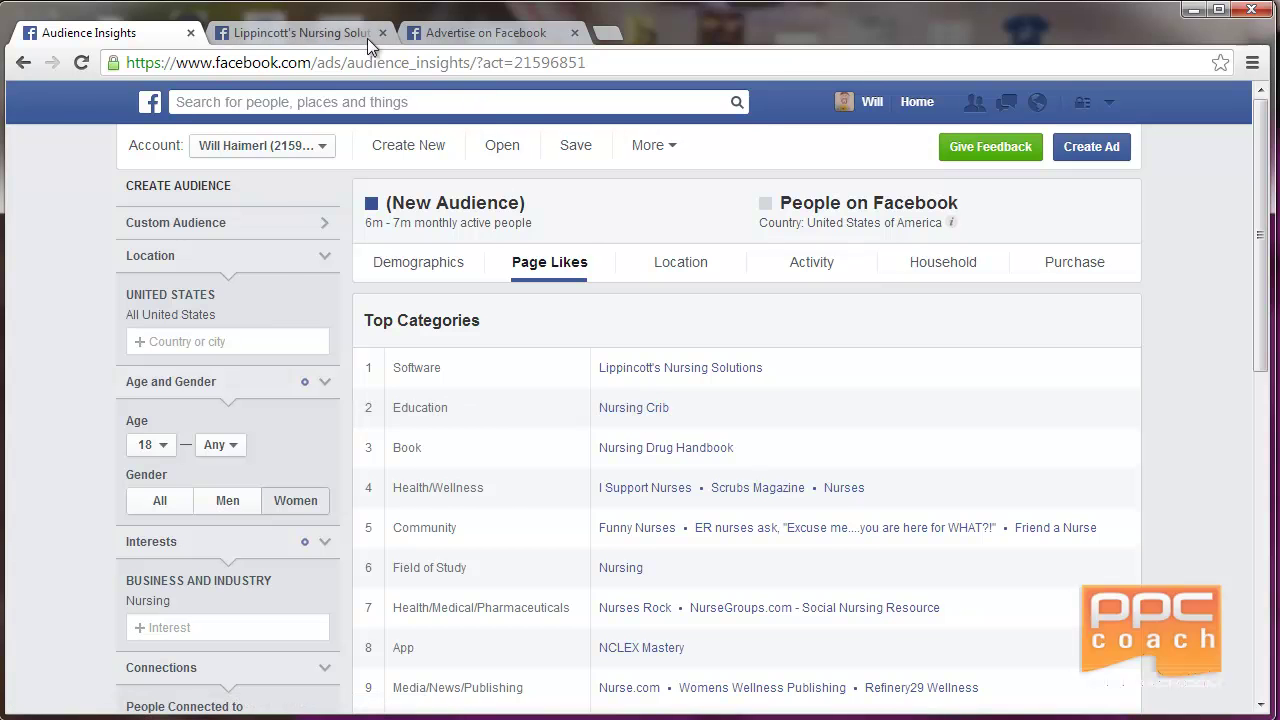
click(318, 34)
click(130, 35)
right_click(630, 415)
click(665, 421)
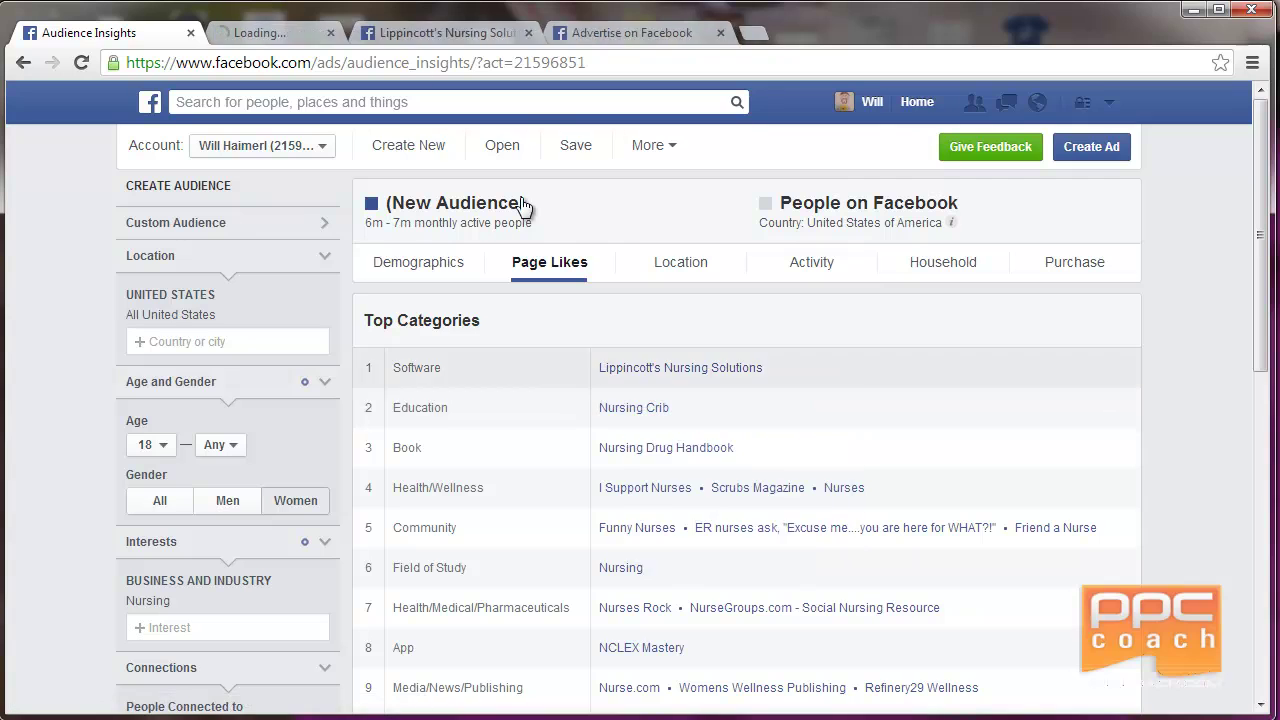
click(268, 30)
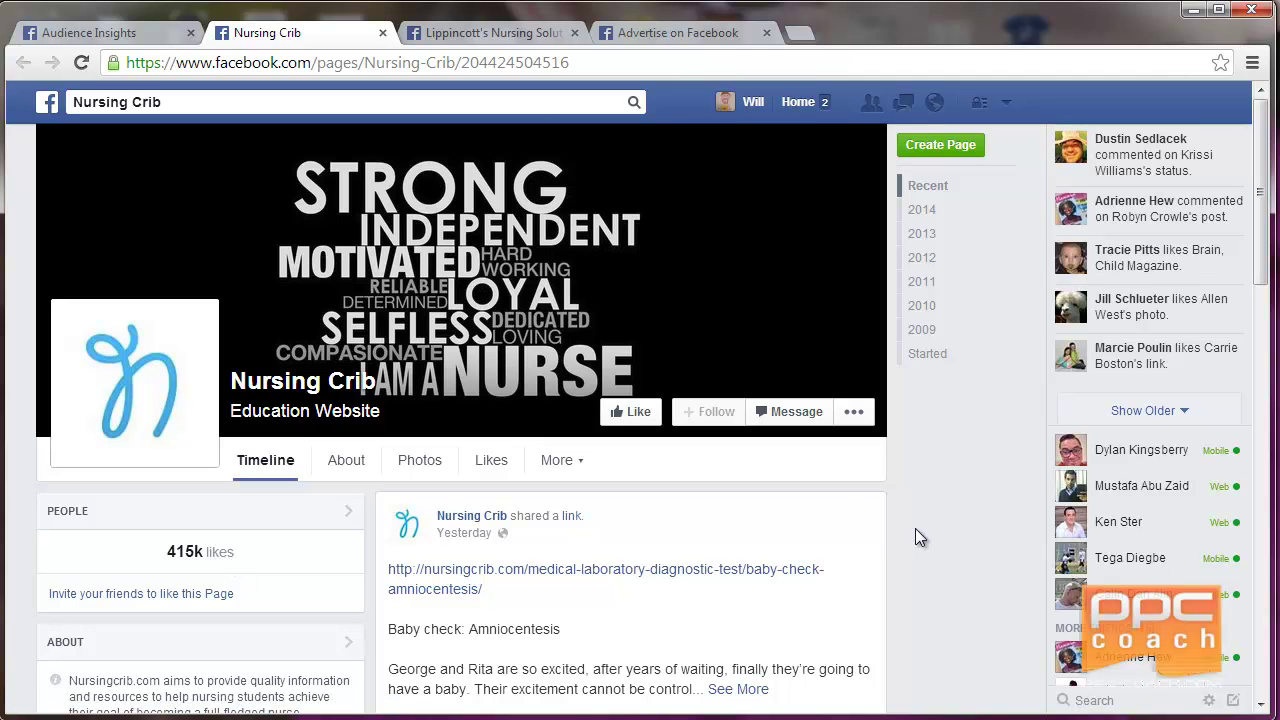
scroll(915, 530, down, 3)
scroll(915, 530, down, 10)
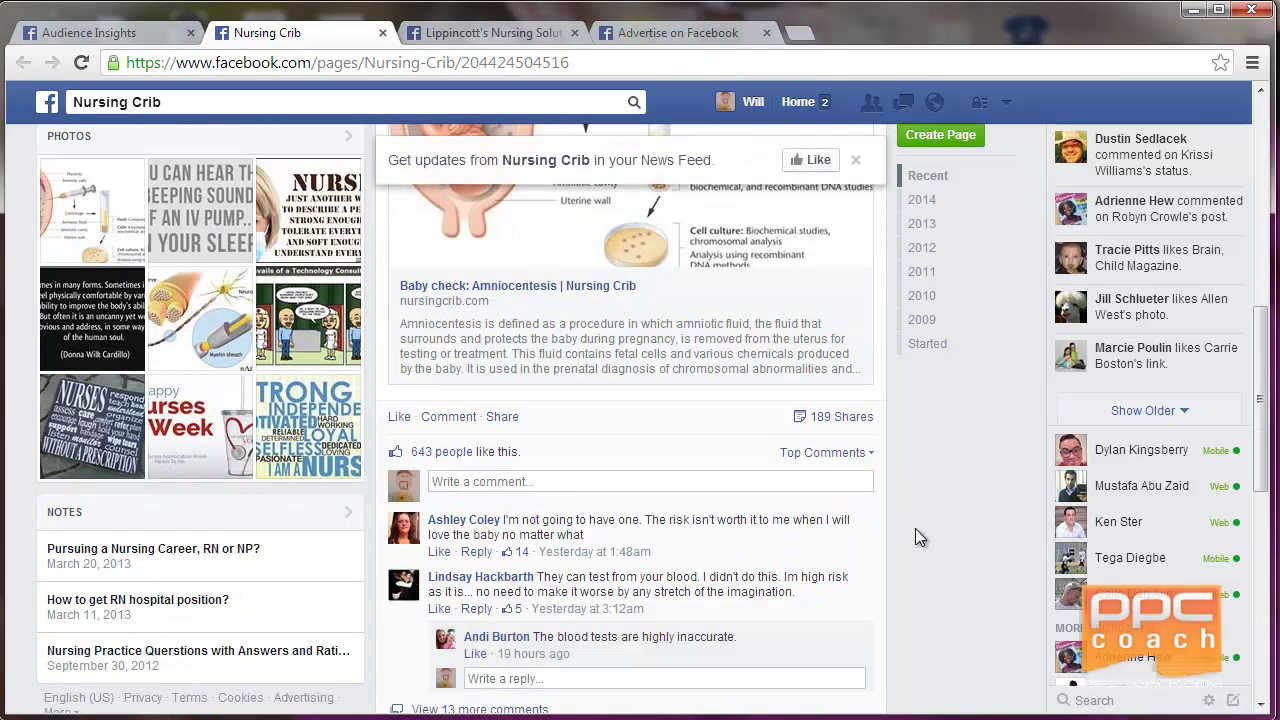
scroll(915, 530, down, 3)
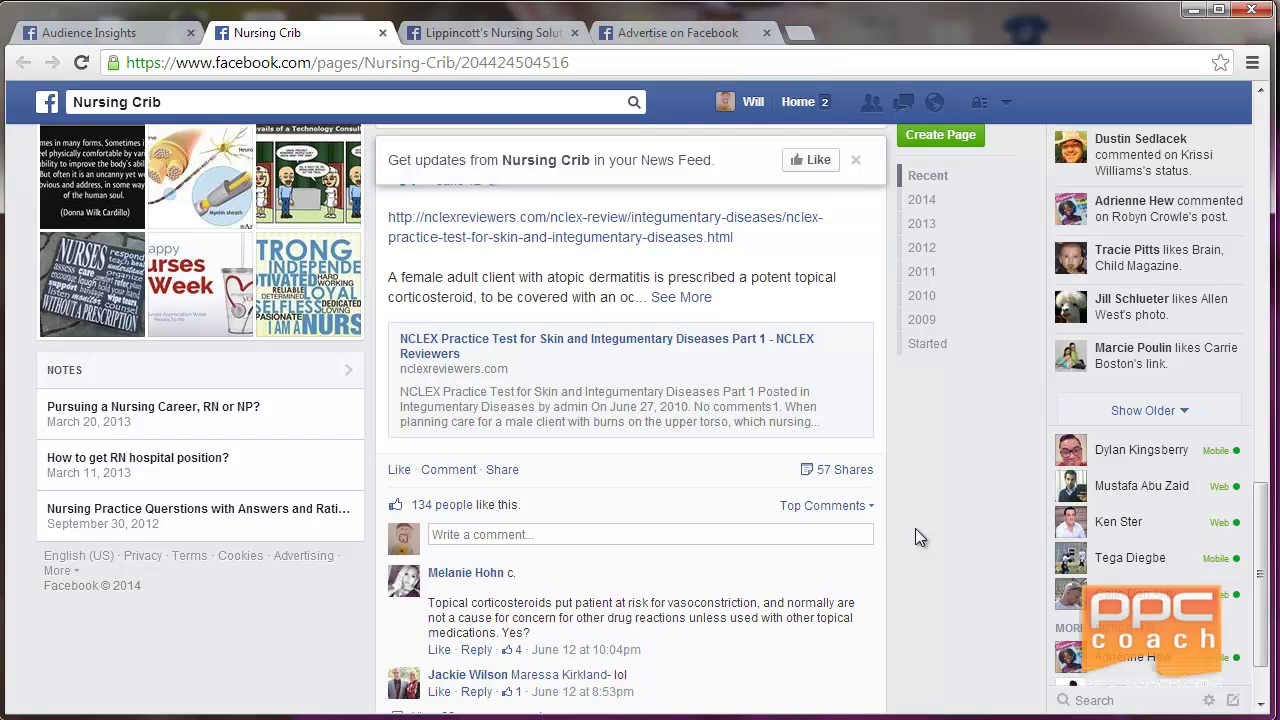
scroll(915, 530, down, 4)
scroll(915, 528, up, 15)
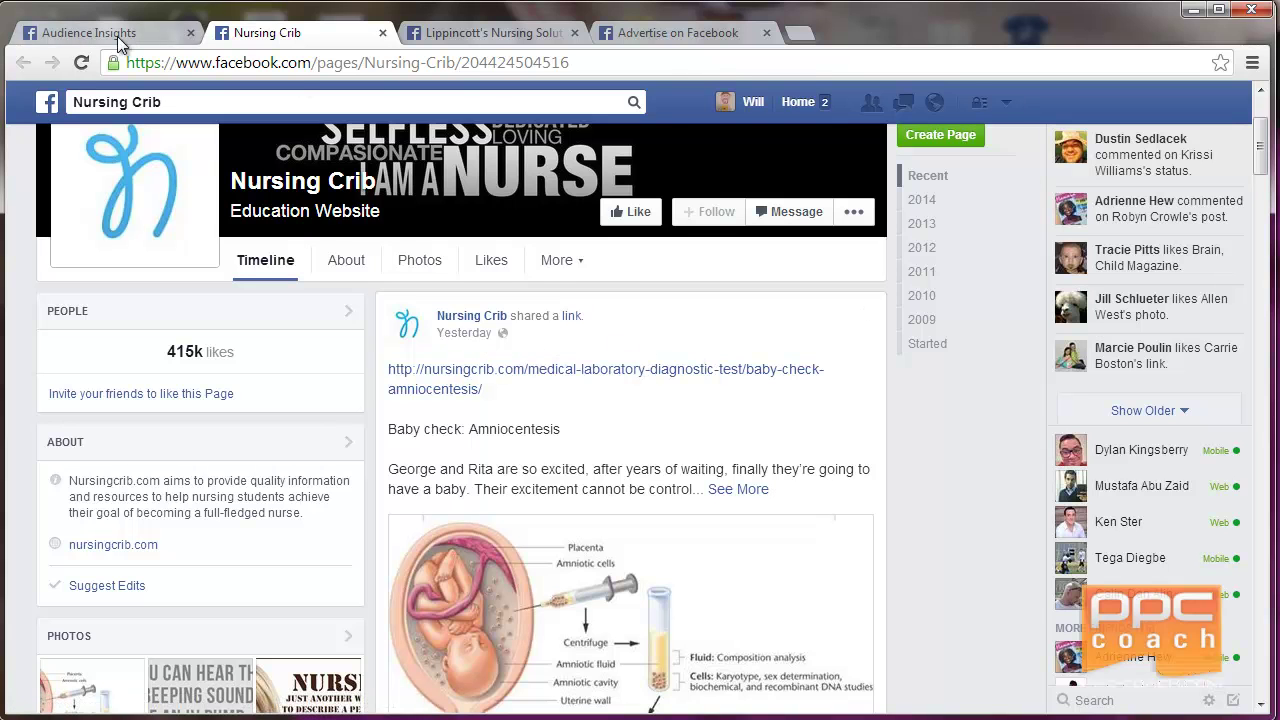
- Return to the Advertise on Facebook page and add "nursing crib" to the audience's interests
click(731, 28)
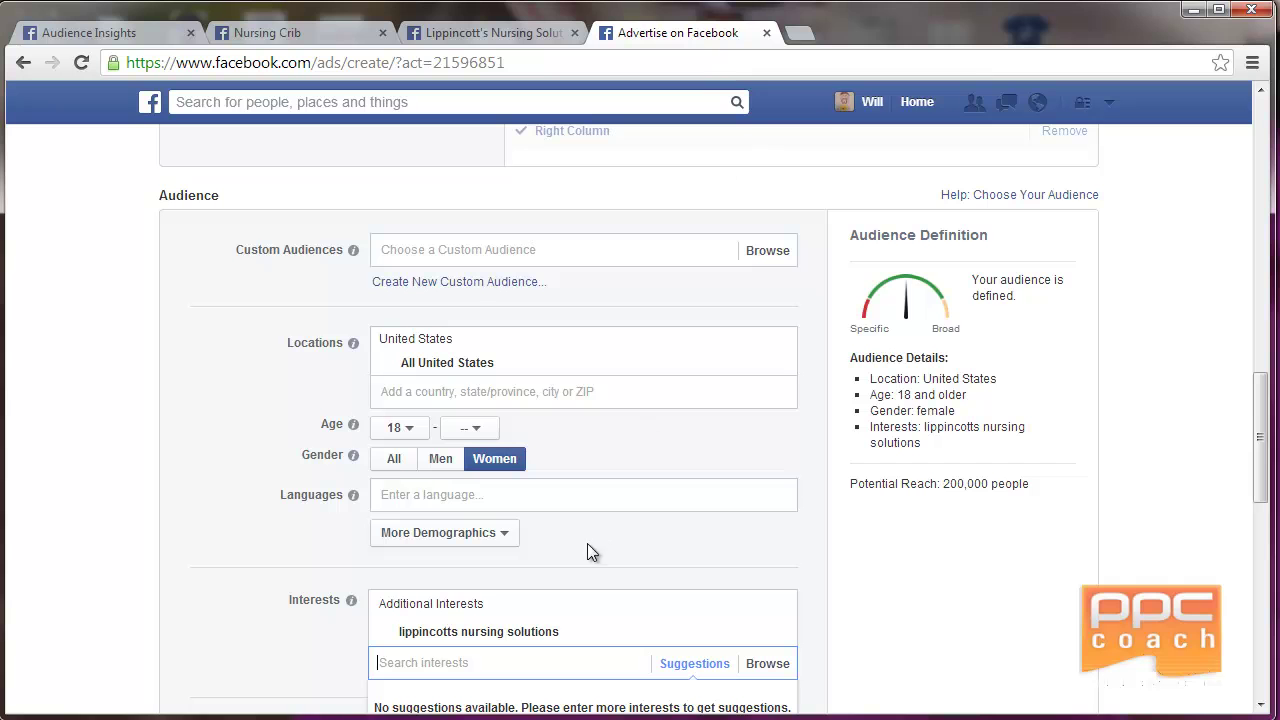
scroll(213, 537, down, 1)
scroll(218, 537, down, 1)
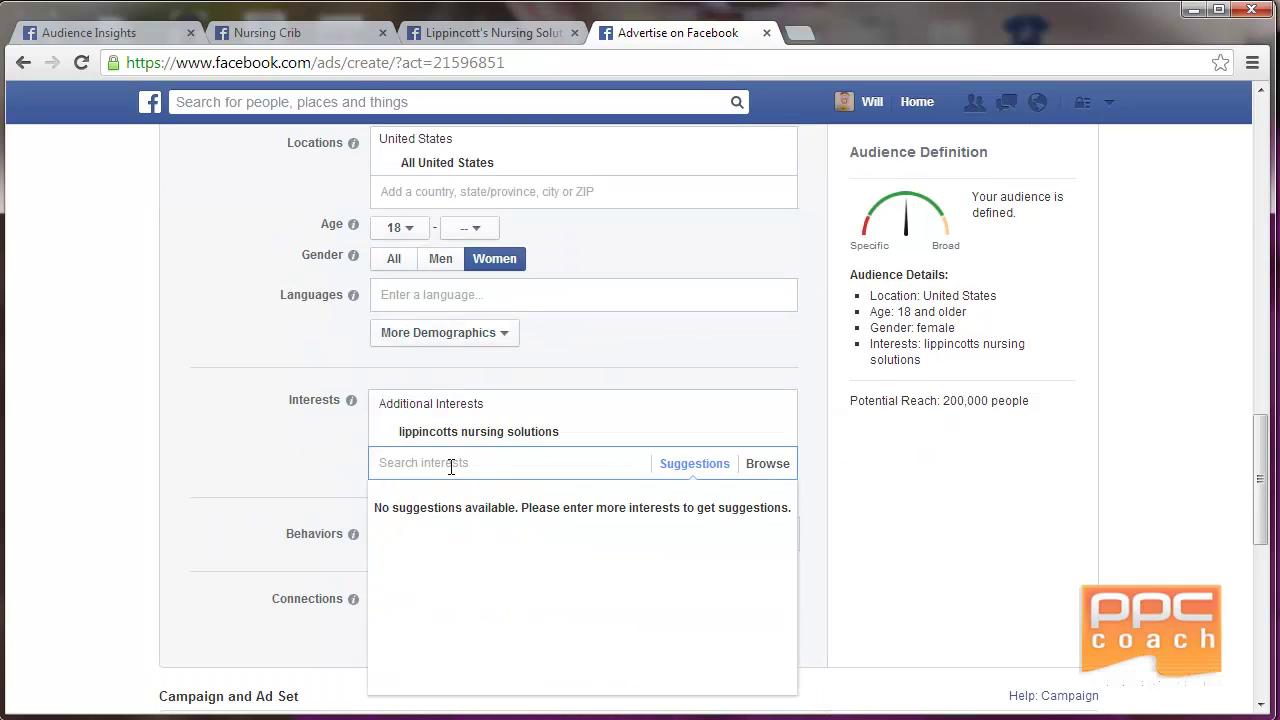
text(nursing cri)
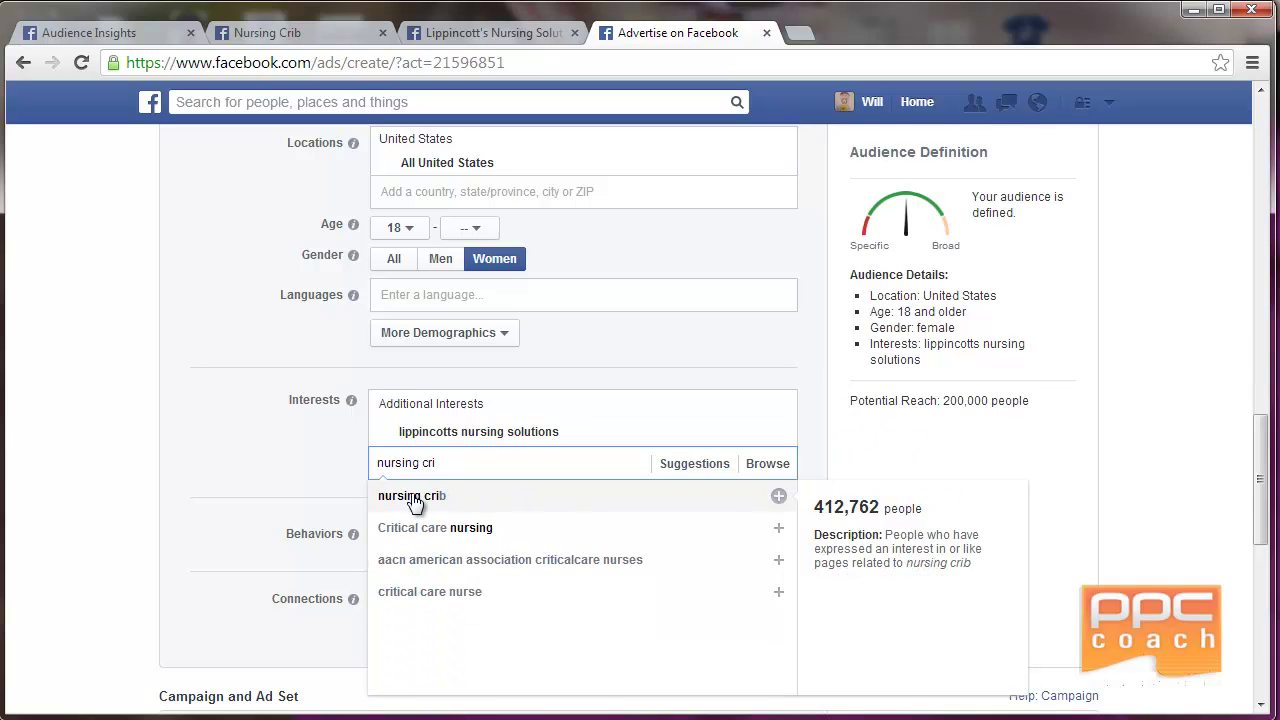
click(415, 497)
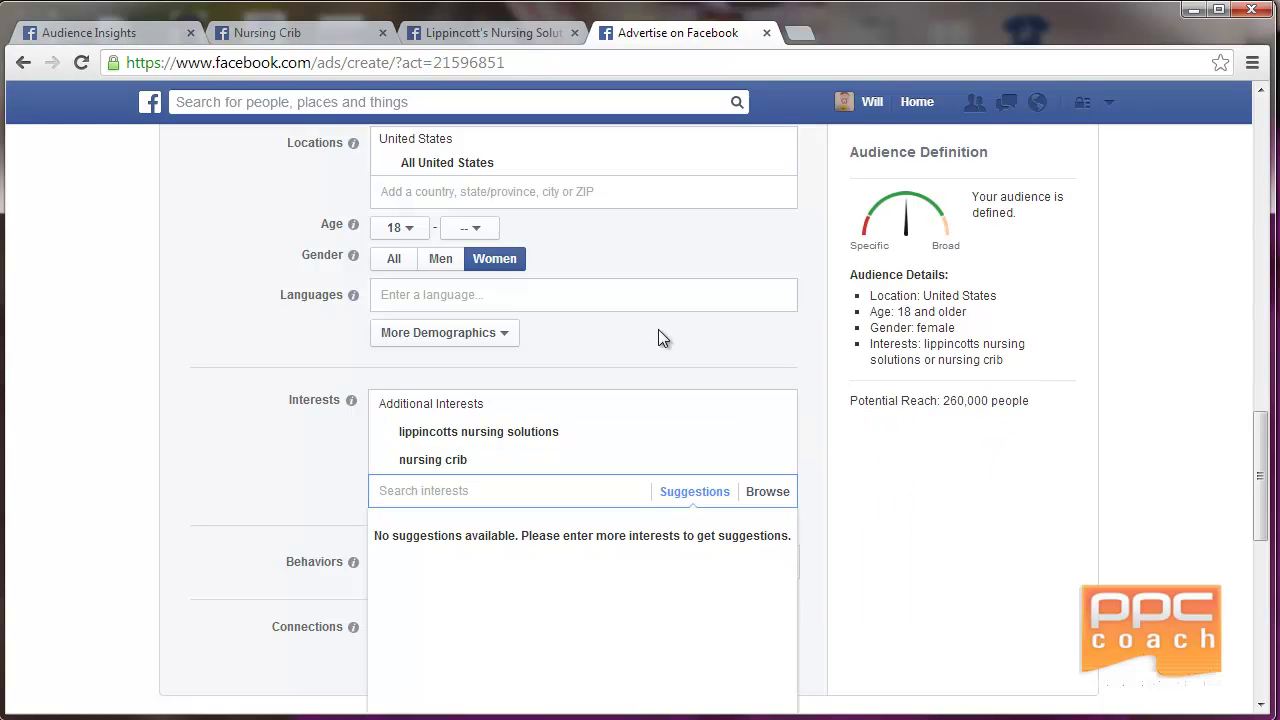
- Check the book category in Audience Insights and try to find "nursing drug handbook" among the ad's interests, clearing the search text
mouse_move(576, 434)
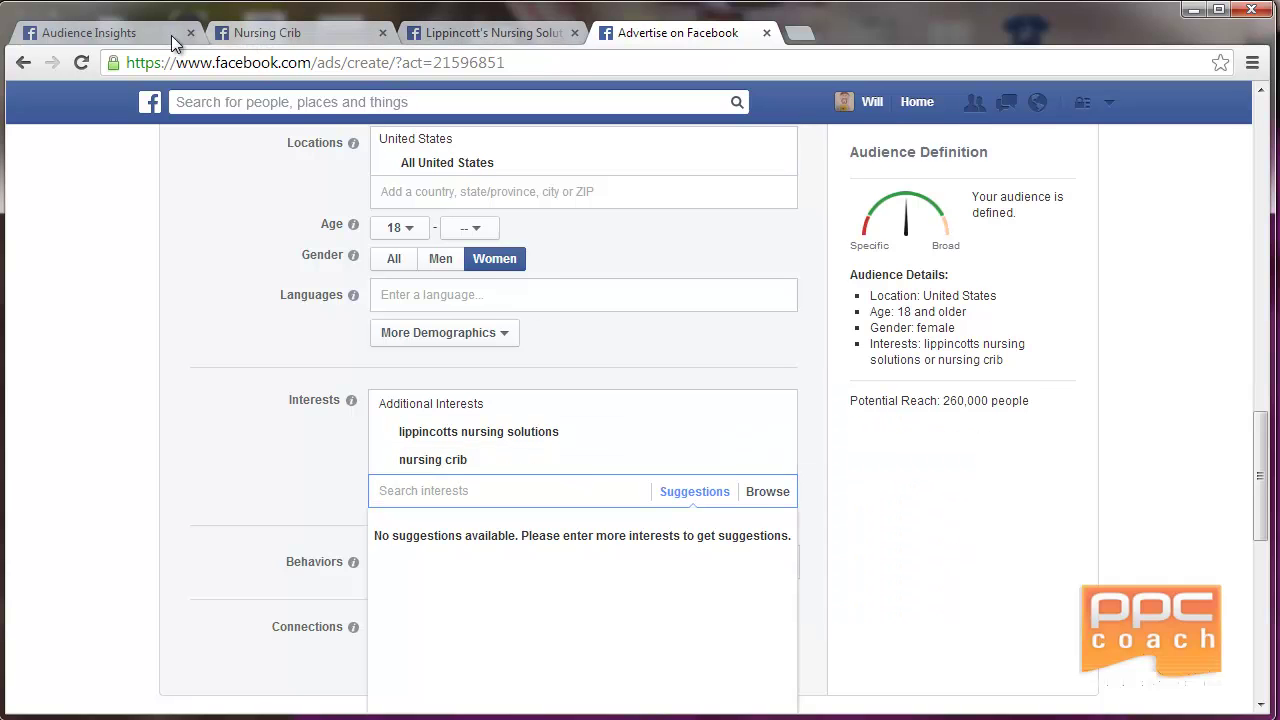
click(136, 36)
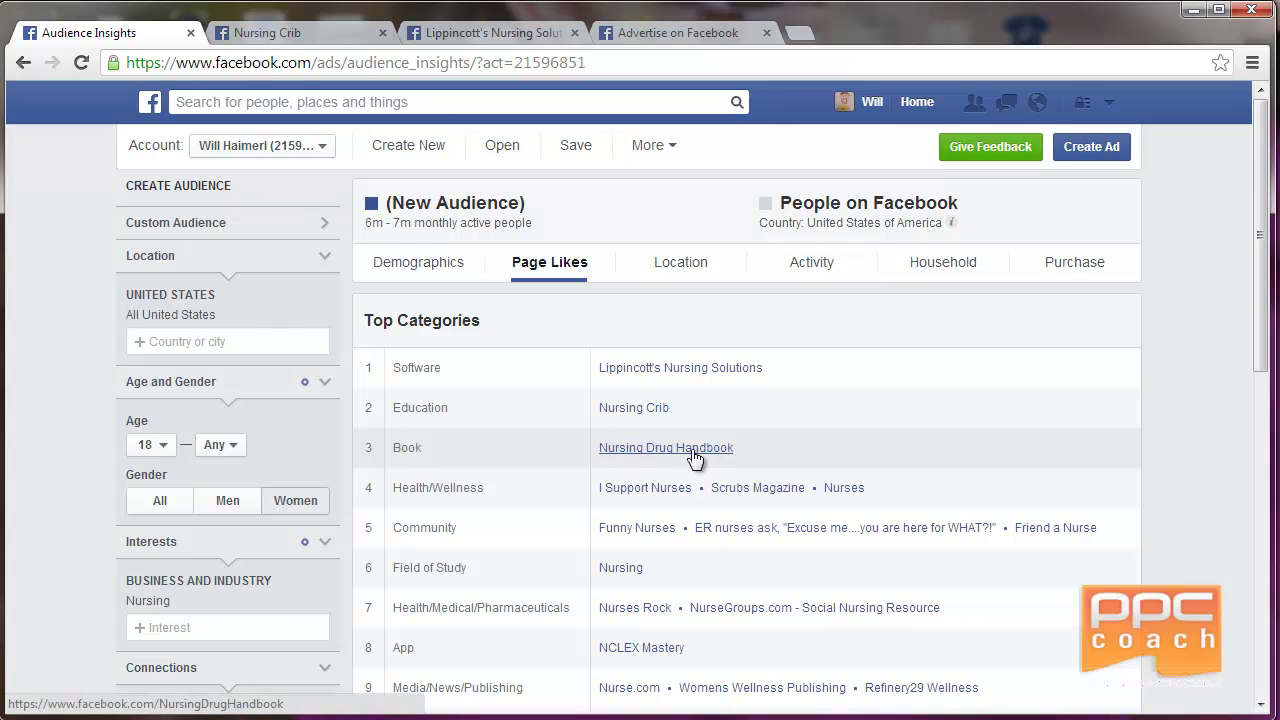
click(645, 33)
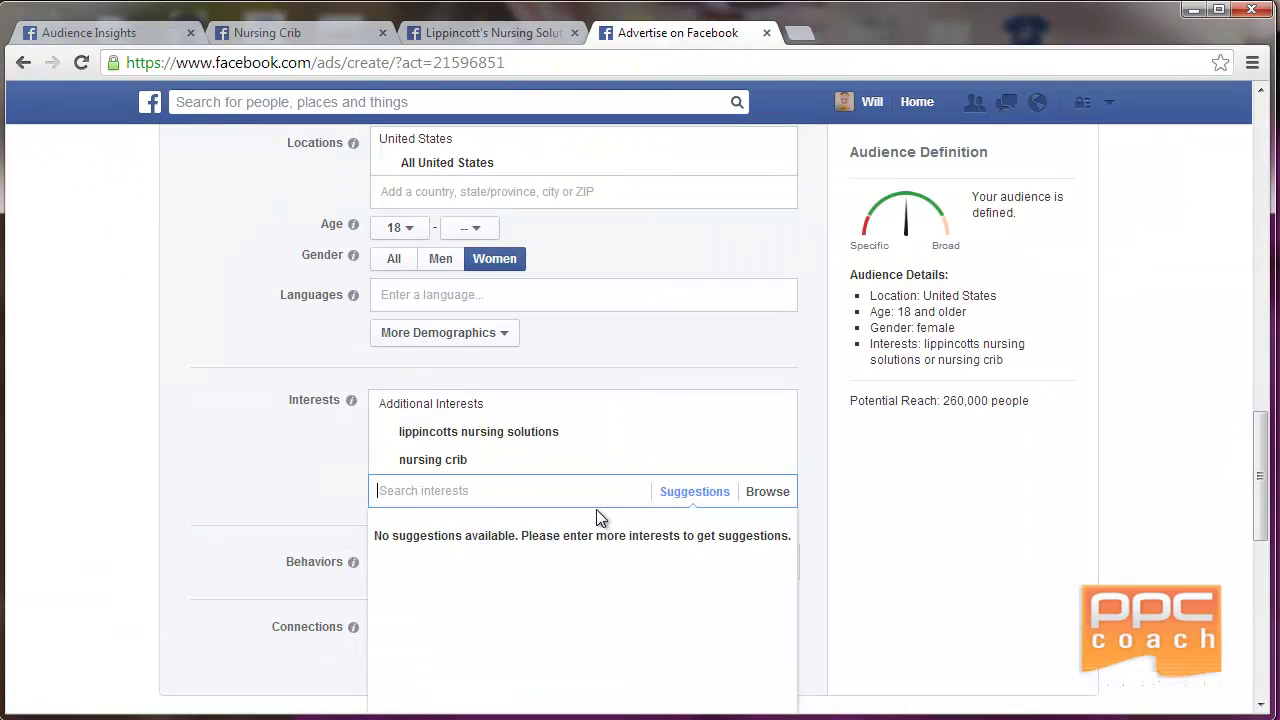
text(n)
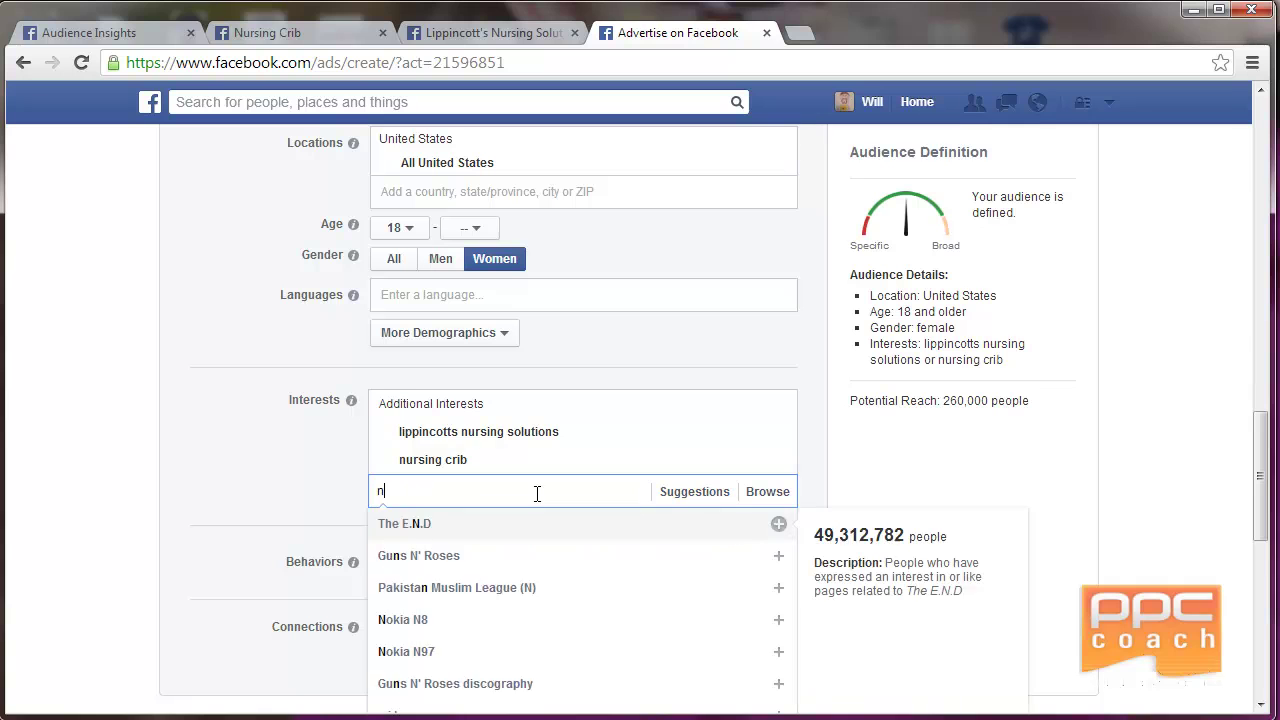
text(ursing dru)
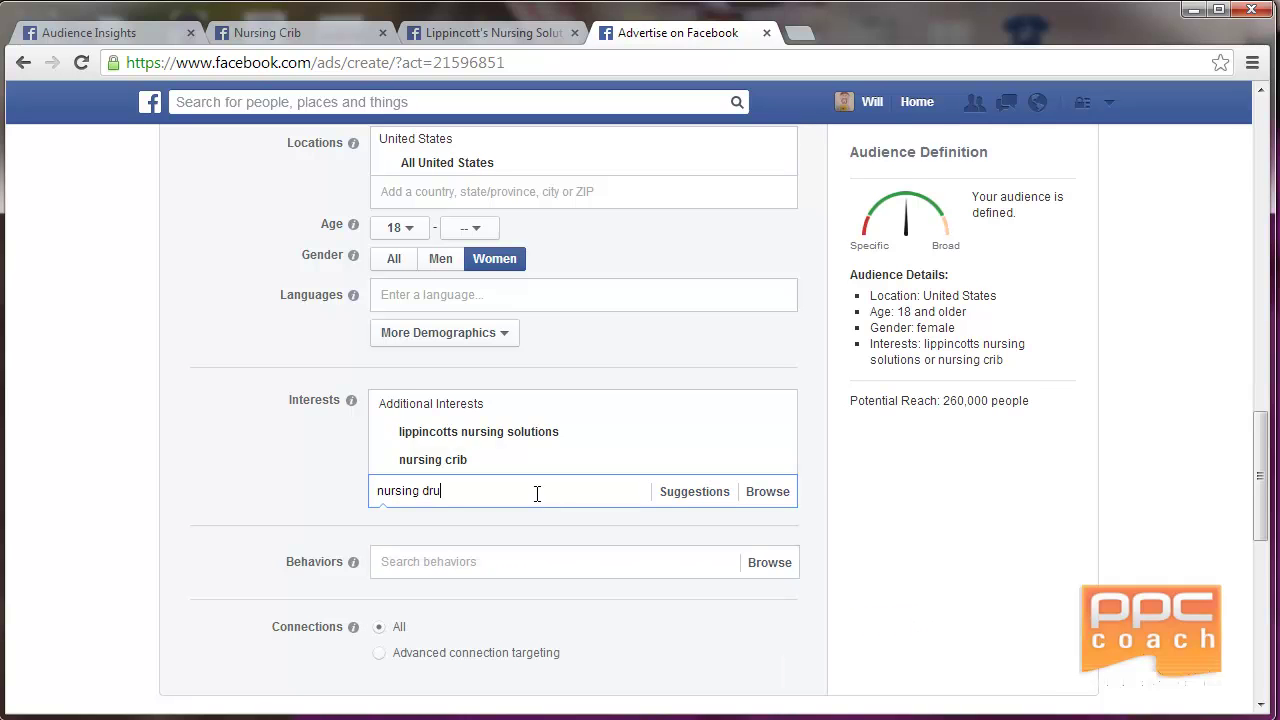
text(g handbook)
key(BackSpace)
key(BackSpace)
key(BackSpace)
key(BackSpace)
key(BackSpace)
key(BackSpace)
key(BackSpace)
key(BackSpace)
key(BackSpace)
key(BackSpace)
key(BackSpace)
key(BackSpace)
key(BackSpace)
key(BackSpace)
key(BackSpace)
key(BackSpace)
key(BackSpace)
key(BackSpace)
key(BackSpace)
key(BackSpace)
- Check the page likes in Audience Insights and add "i support nurses" to the ad audience's interests
click(155, 33)
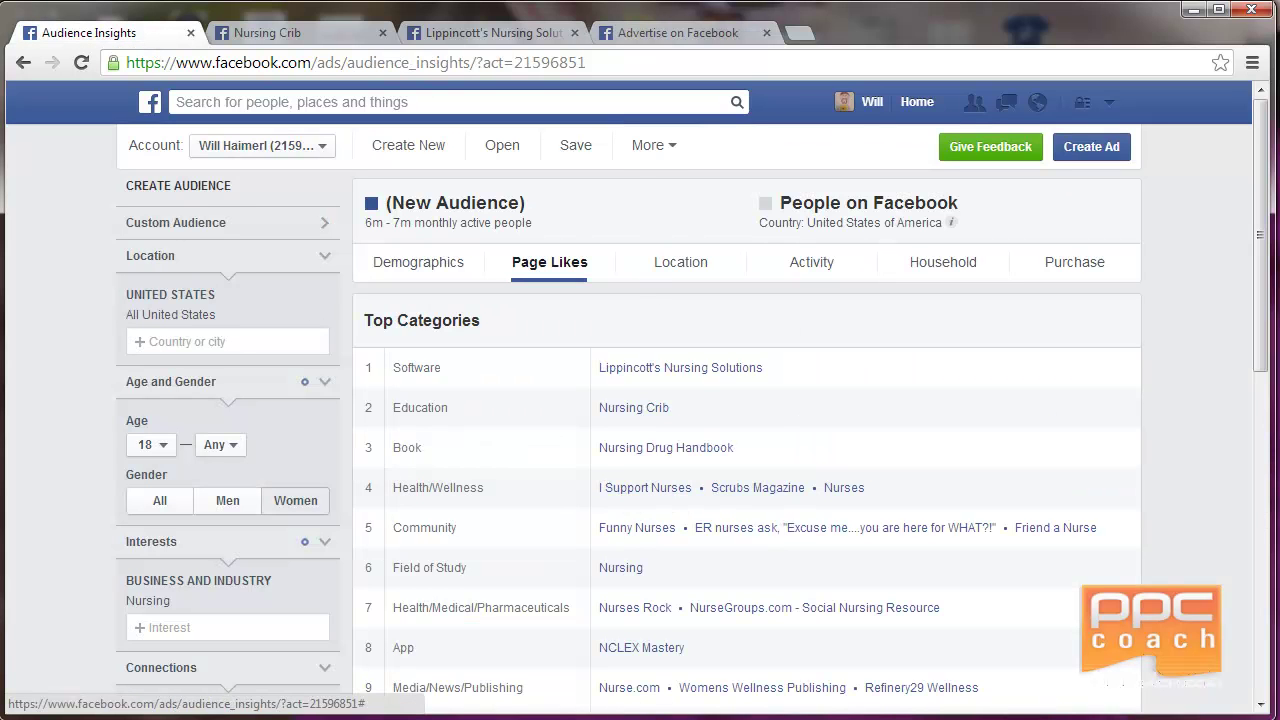
click(618, 25)
text(i support nurse)
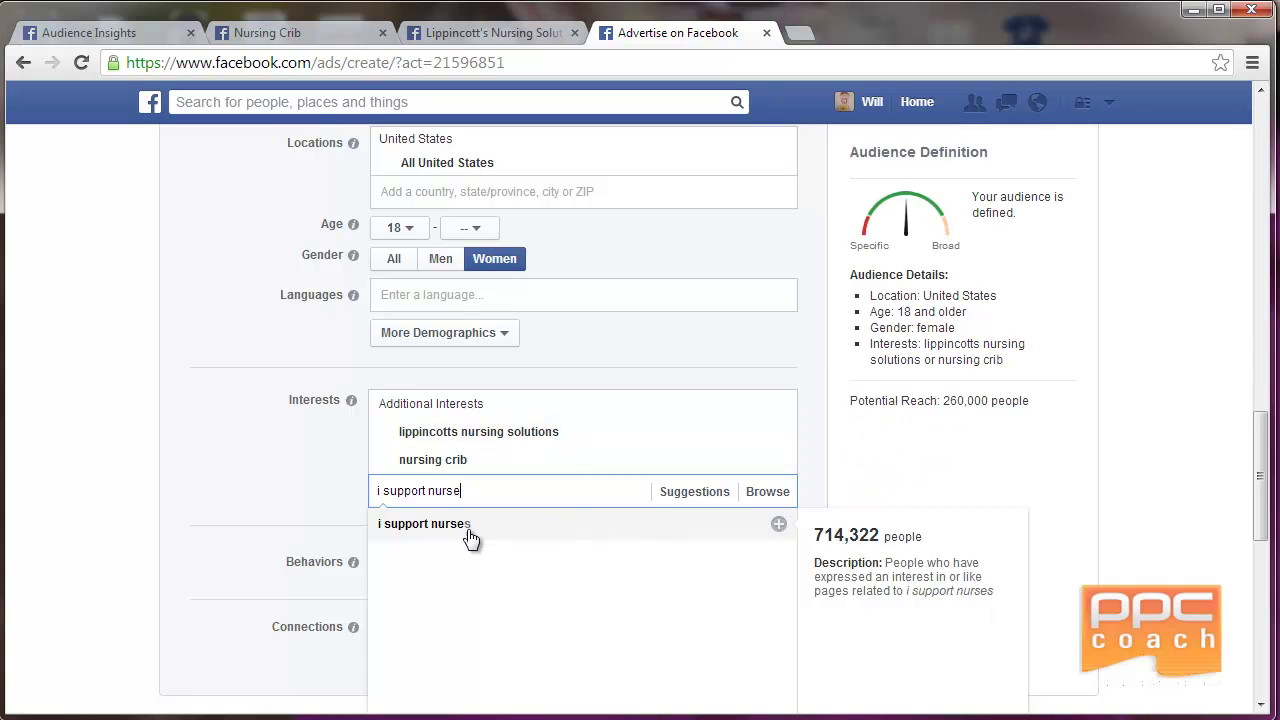
click(455, 535)
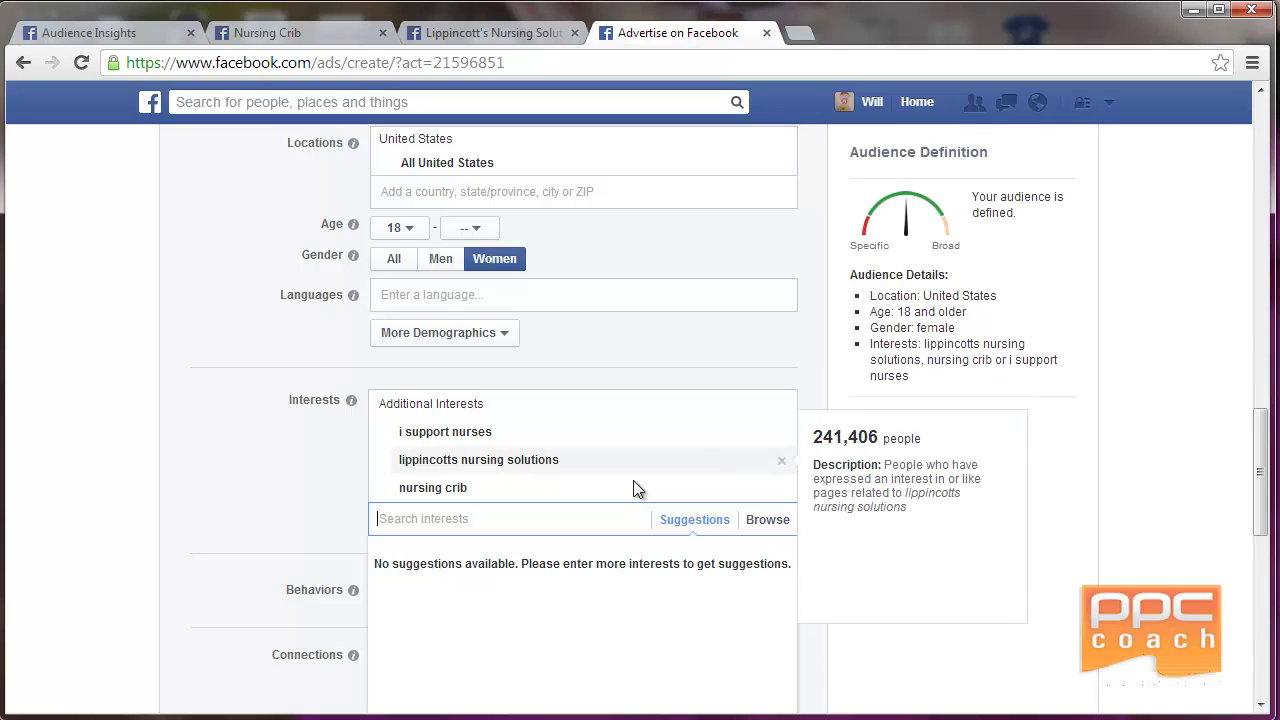
mouse_move(639, 424)
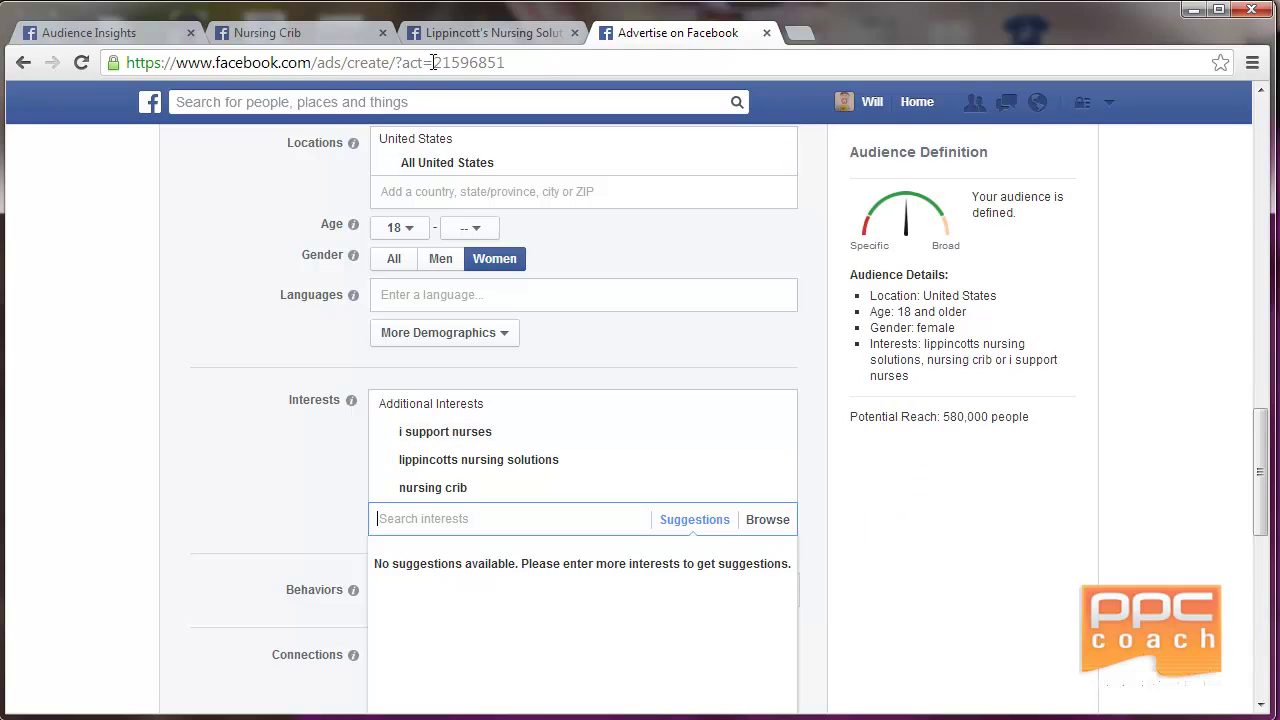
- Open the I Support Nurses page from the Audience Insights page likes in a separate tab and look through its posts
click(115, 32)
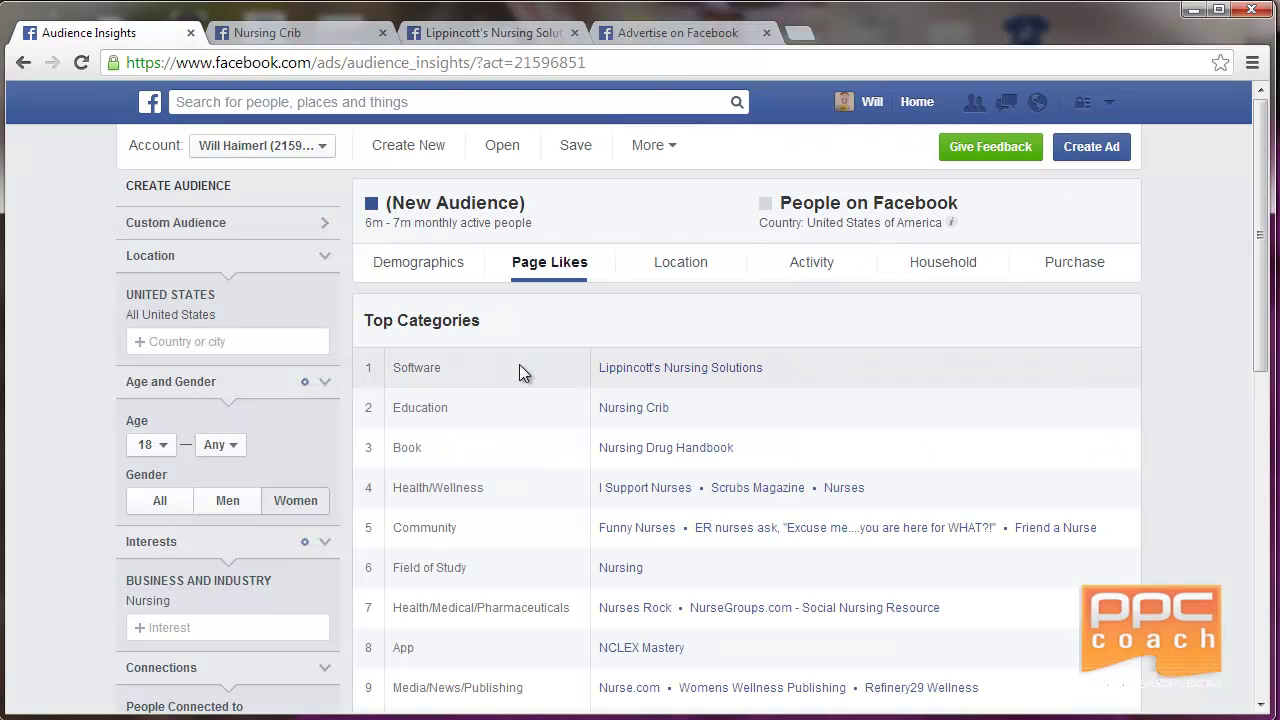
right_click(634, 489)
click(685, 497)
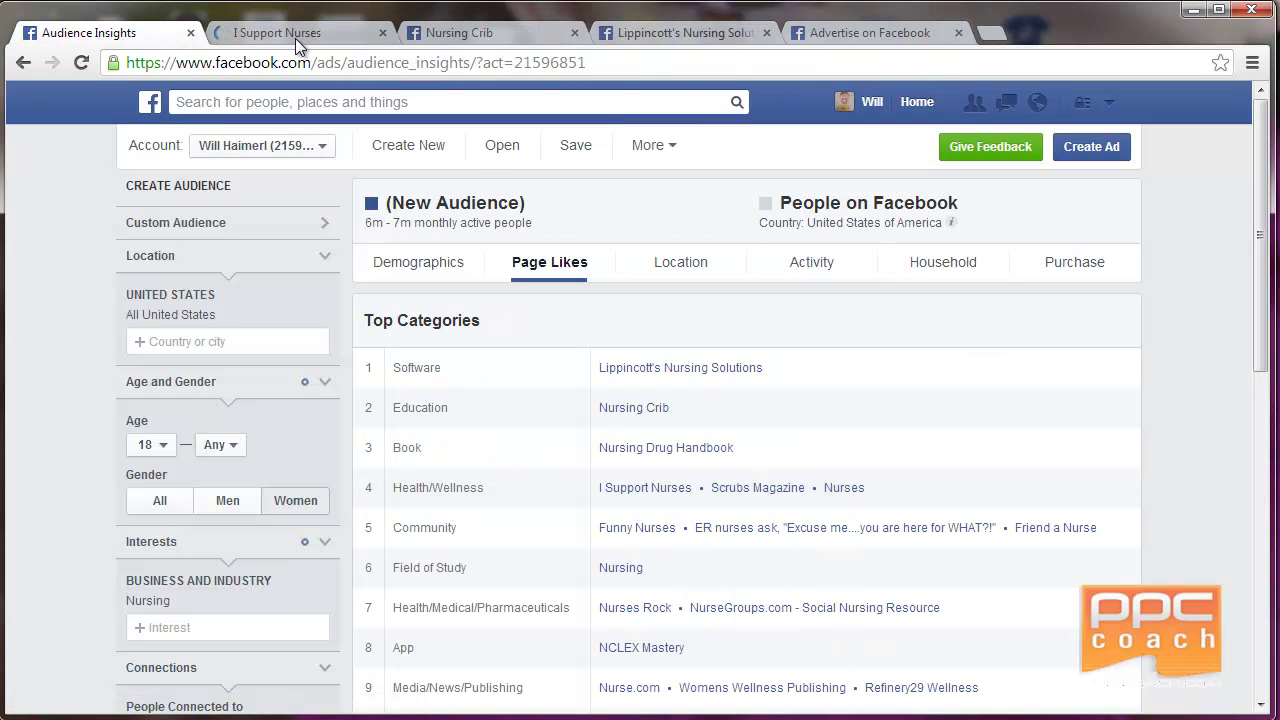
click(286, 33)
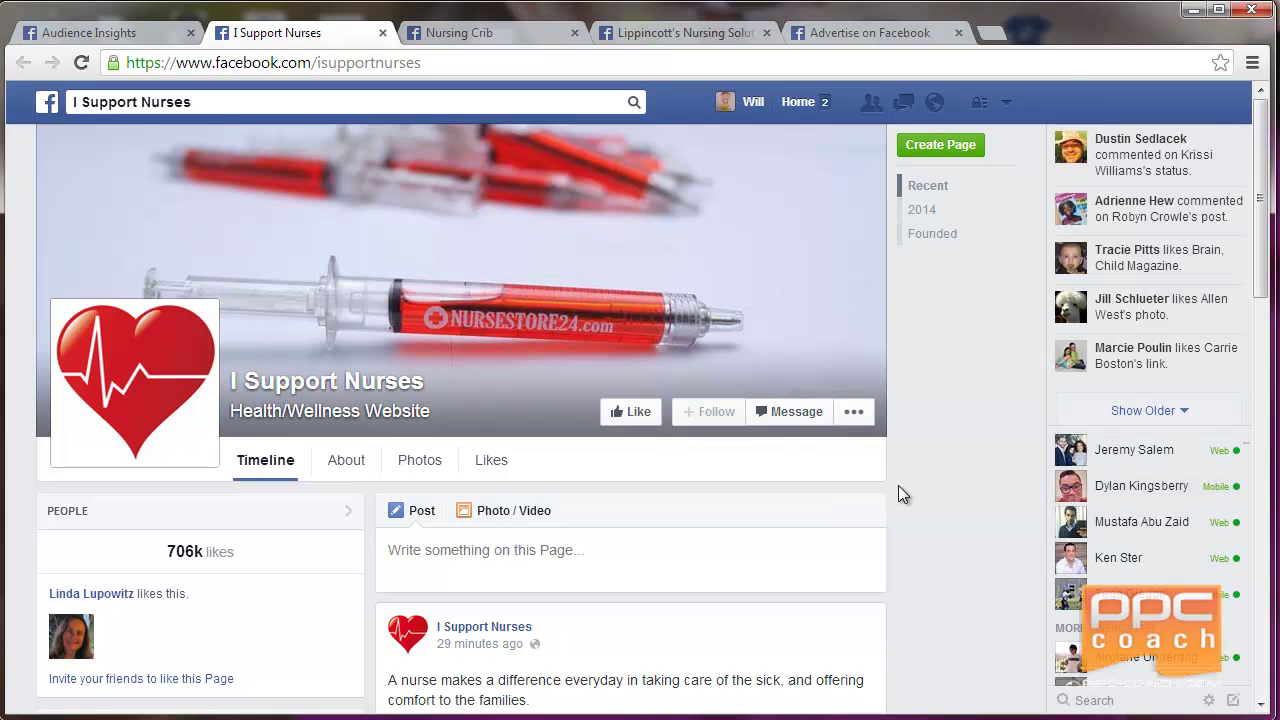
scroll(898, 485, down, 2)
scroll(898, 485, down, 3)
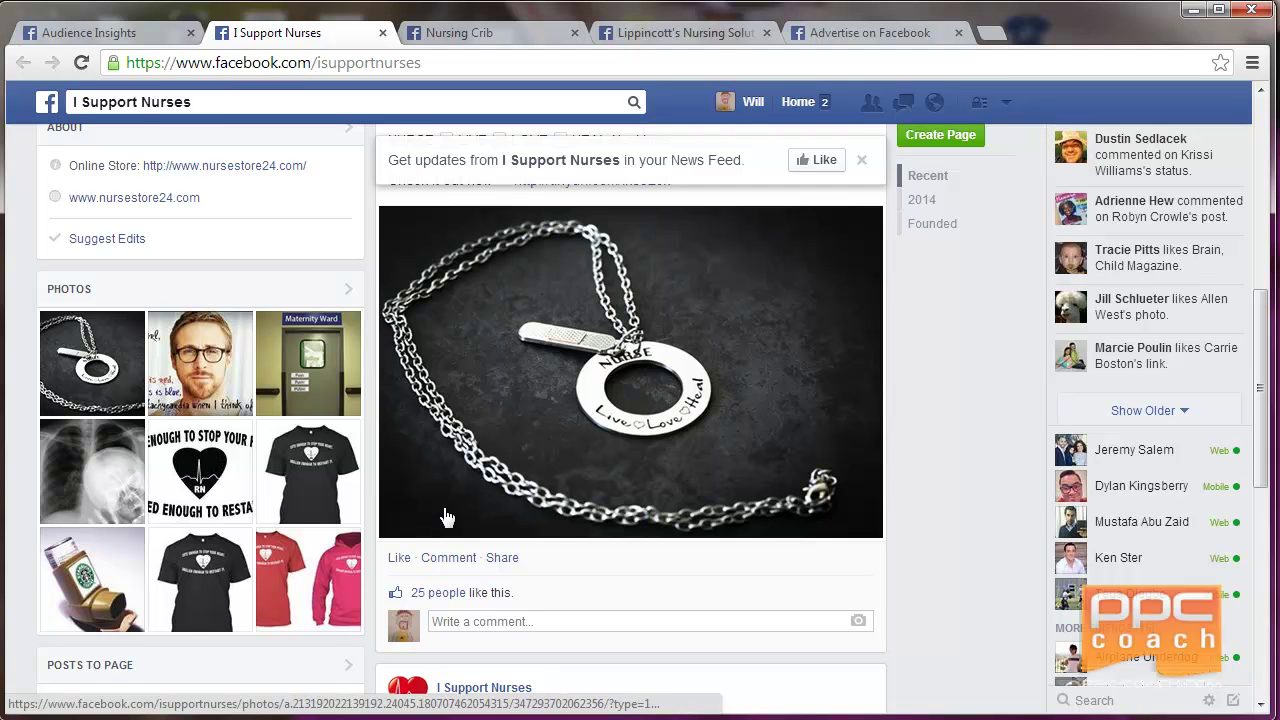
scroll(447, 490, down, 6)
scroll(477, 487, down, 9)
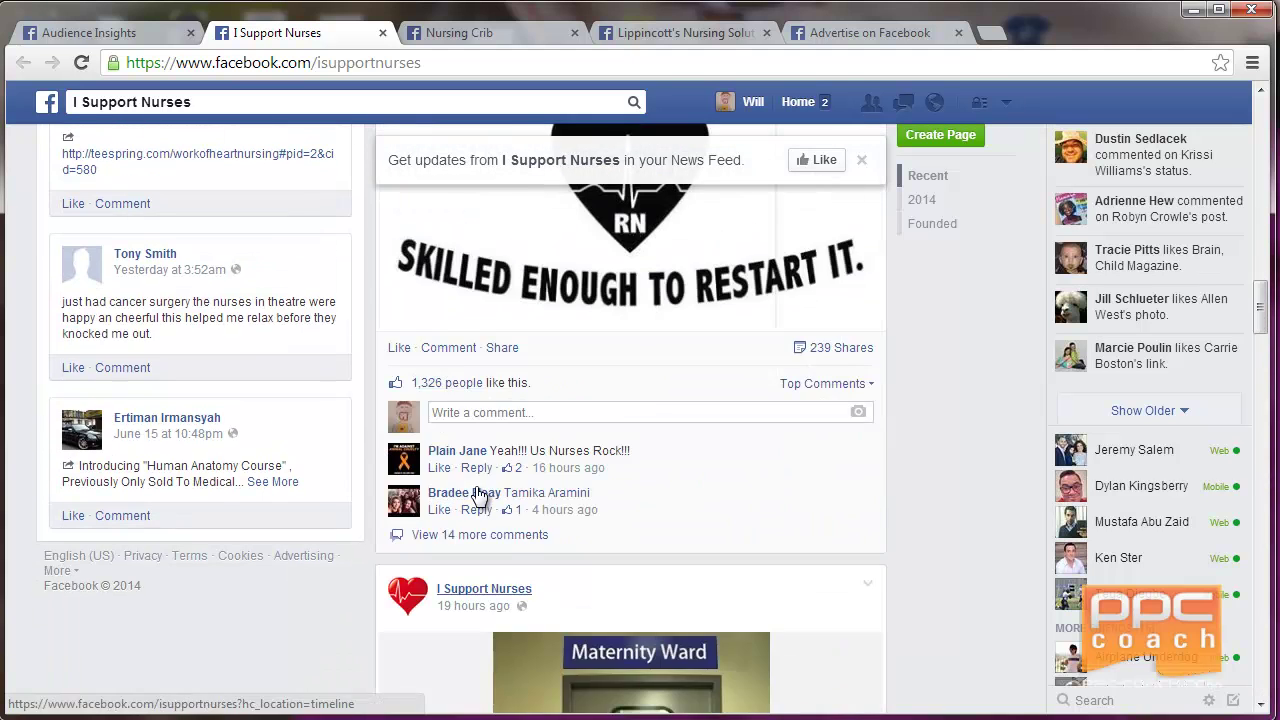
scroll(478, 496, up, 3)
scroll(478, 496, down, 12)
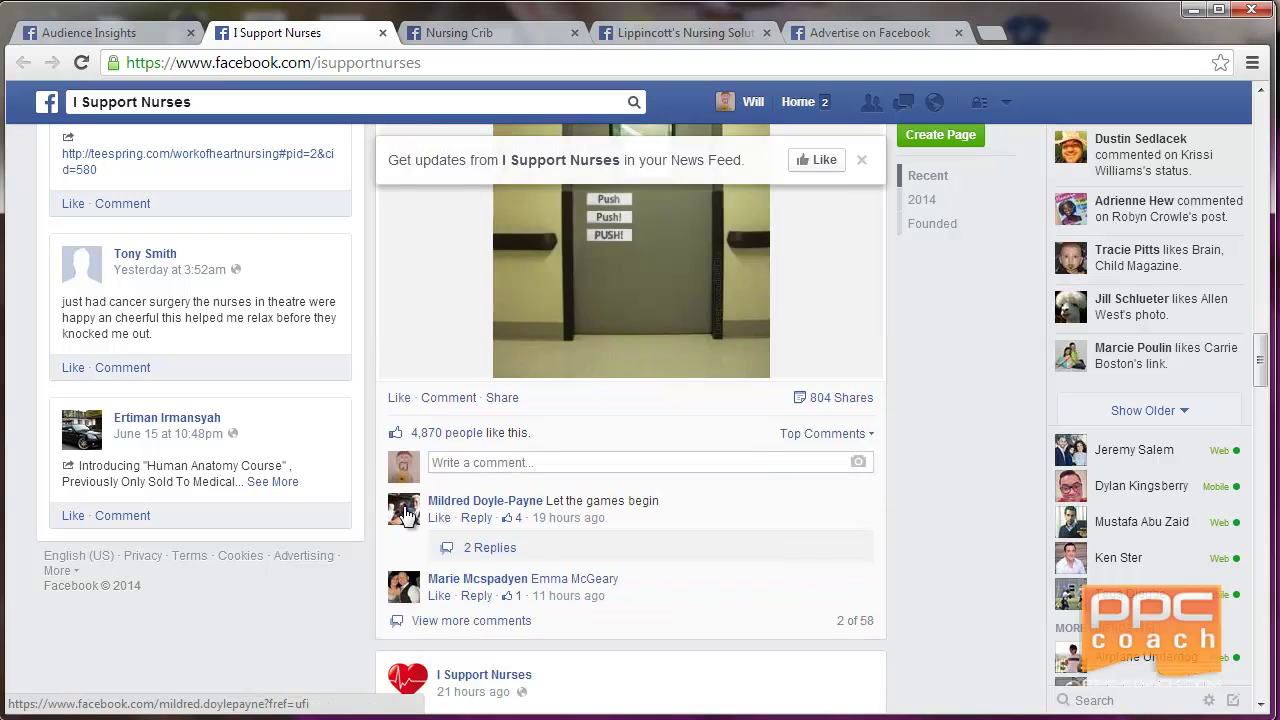
scroll(406, 516, down, 8)
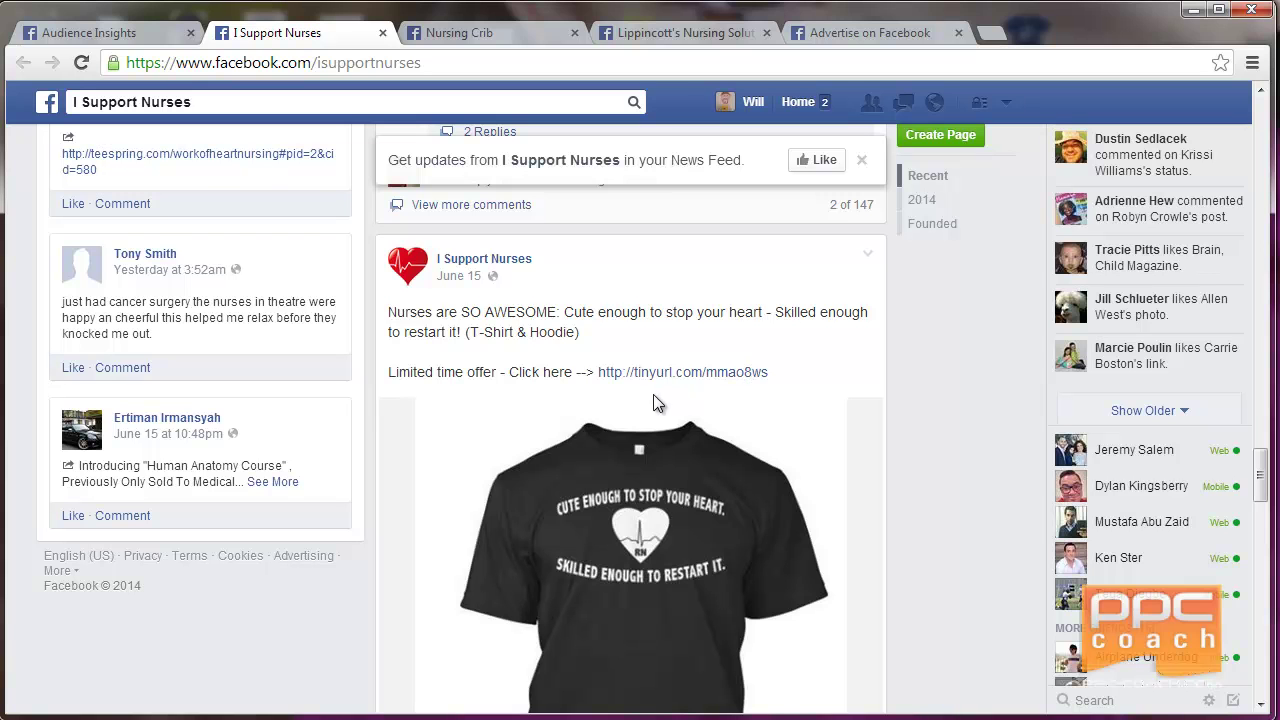
scroll(618, 315, up, 10)
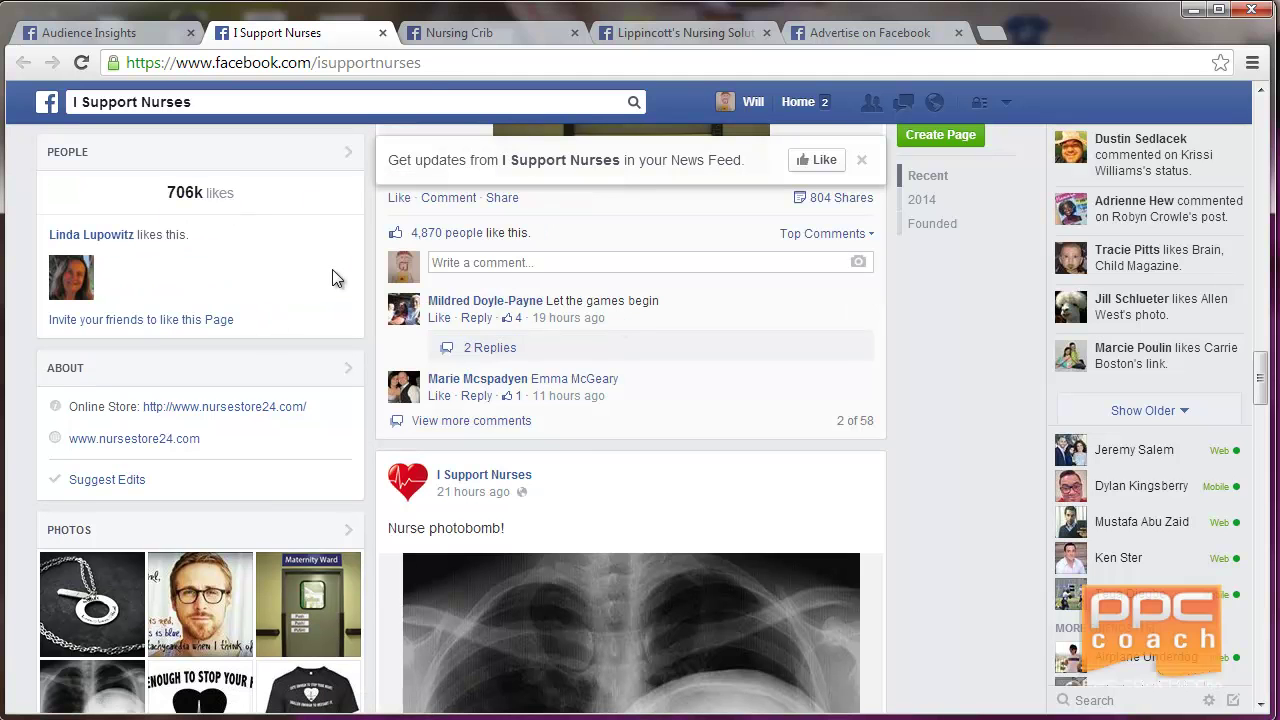
- Return to the Advertise on Facebook page and remove "i support nurses" from the audience's interests
click(855, 33)
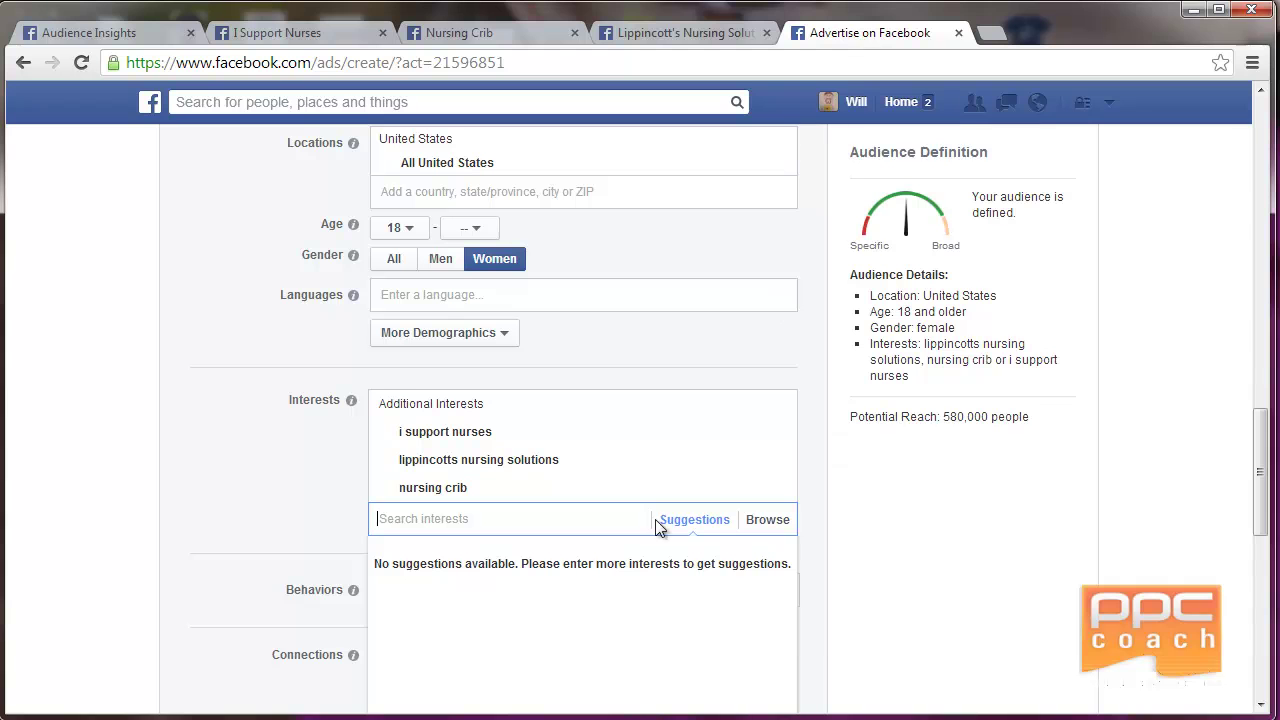
mouse_move(742, 438)
click(782, 437)
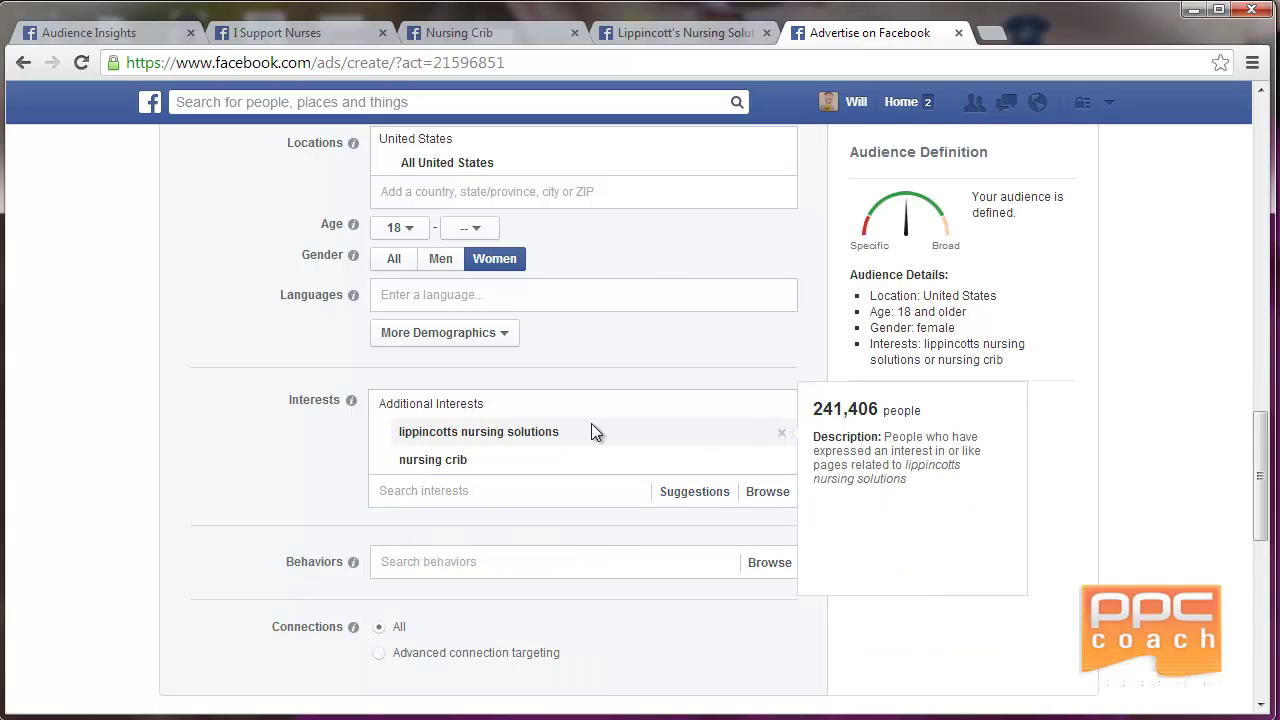
- Check Audience Insights for another page, try "funny nurses" as an ad interest, and remove it again
click(49, 33)
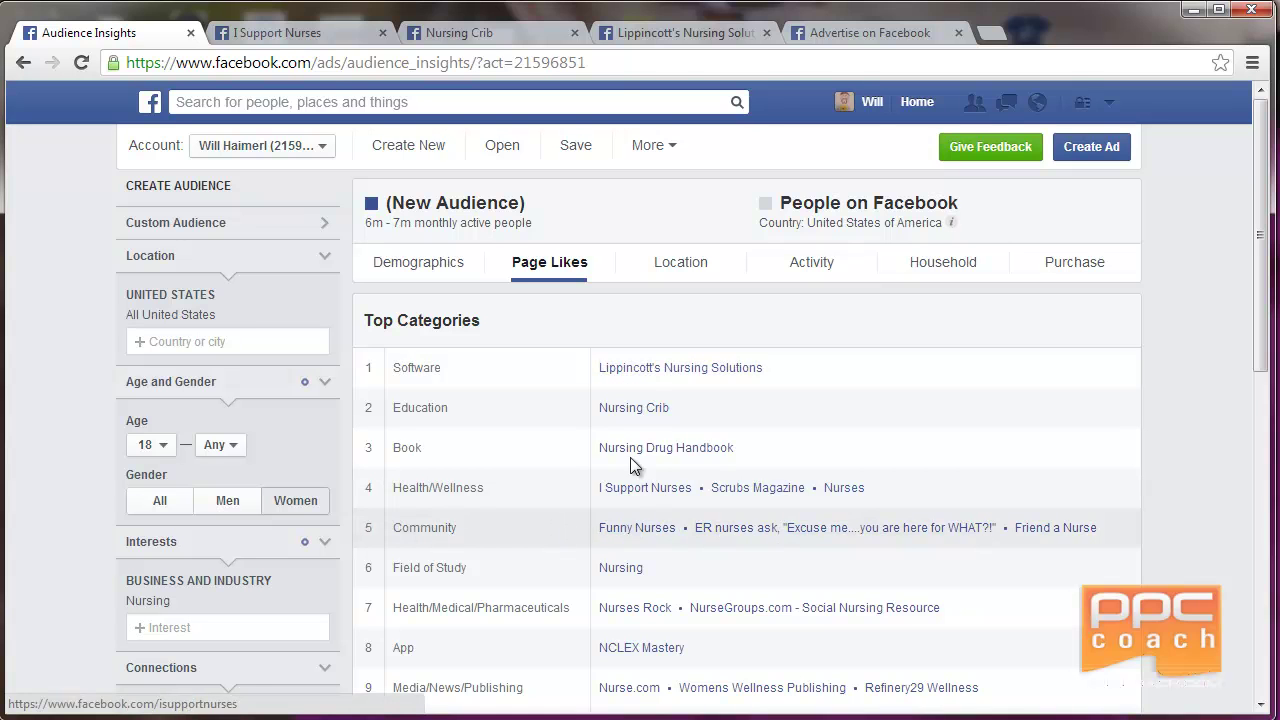
click(814, 36)
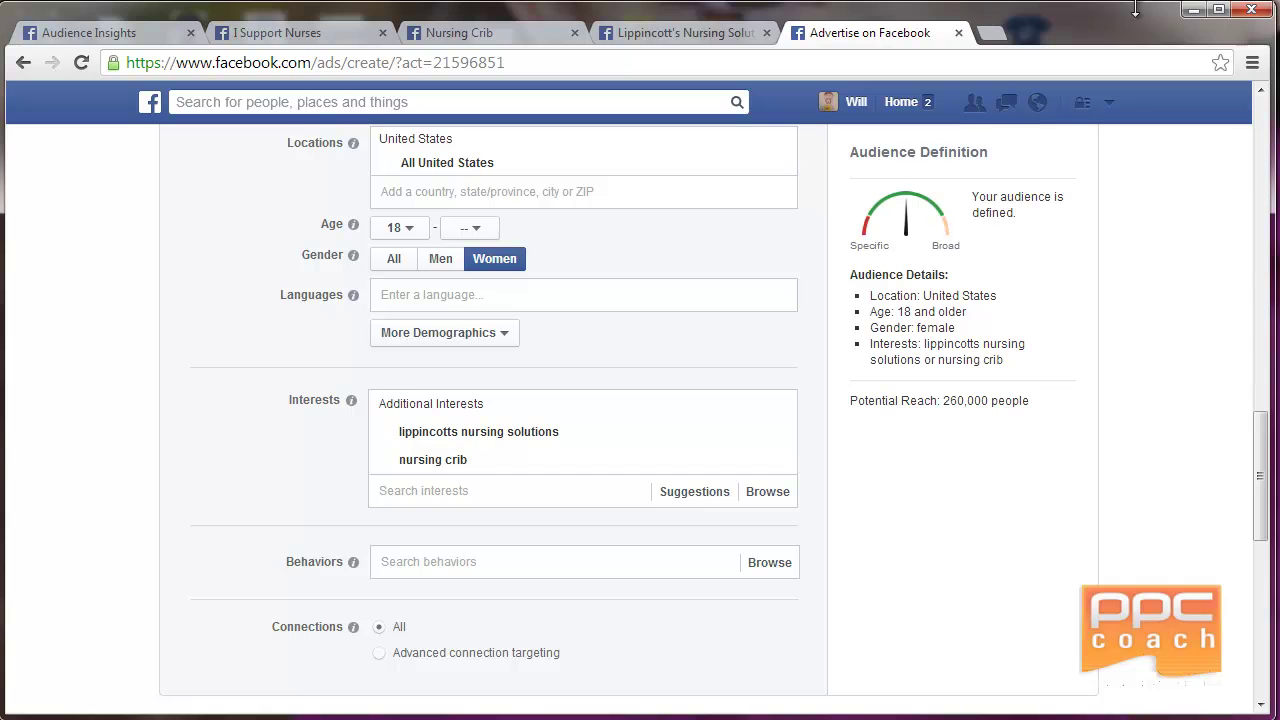
click(556, 491)
text(funny nu)
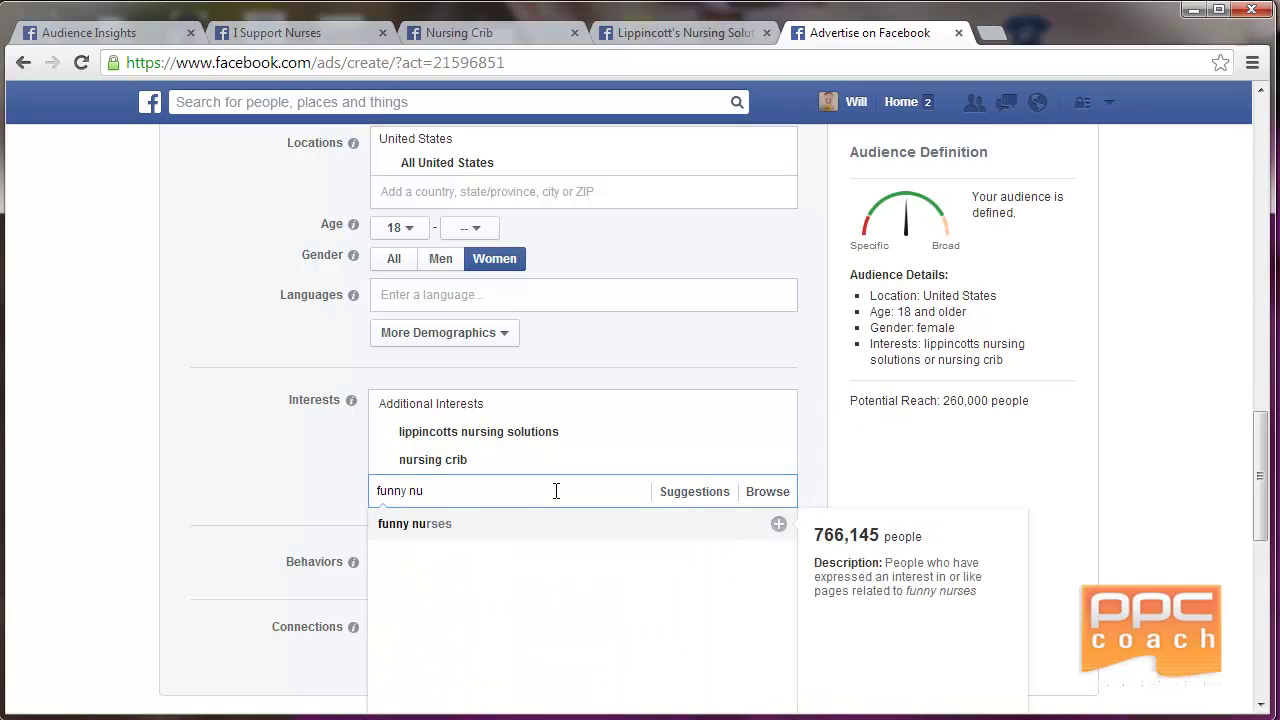
click(449, 526)
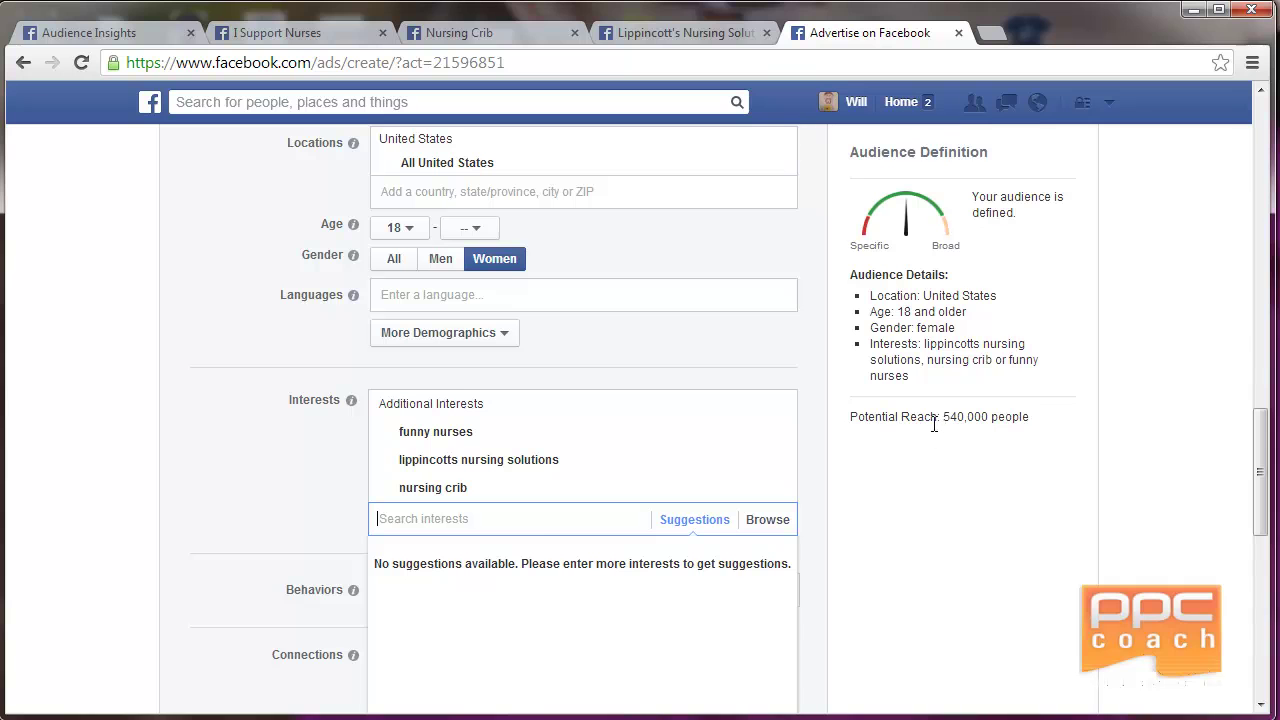
mouse_move(467, 437)
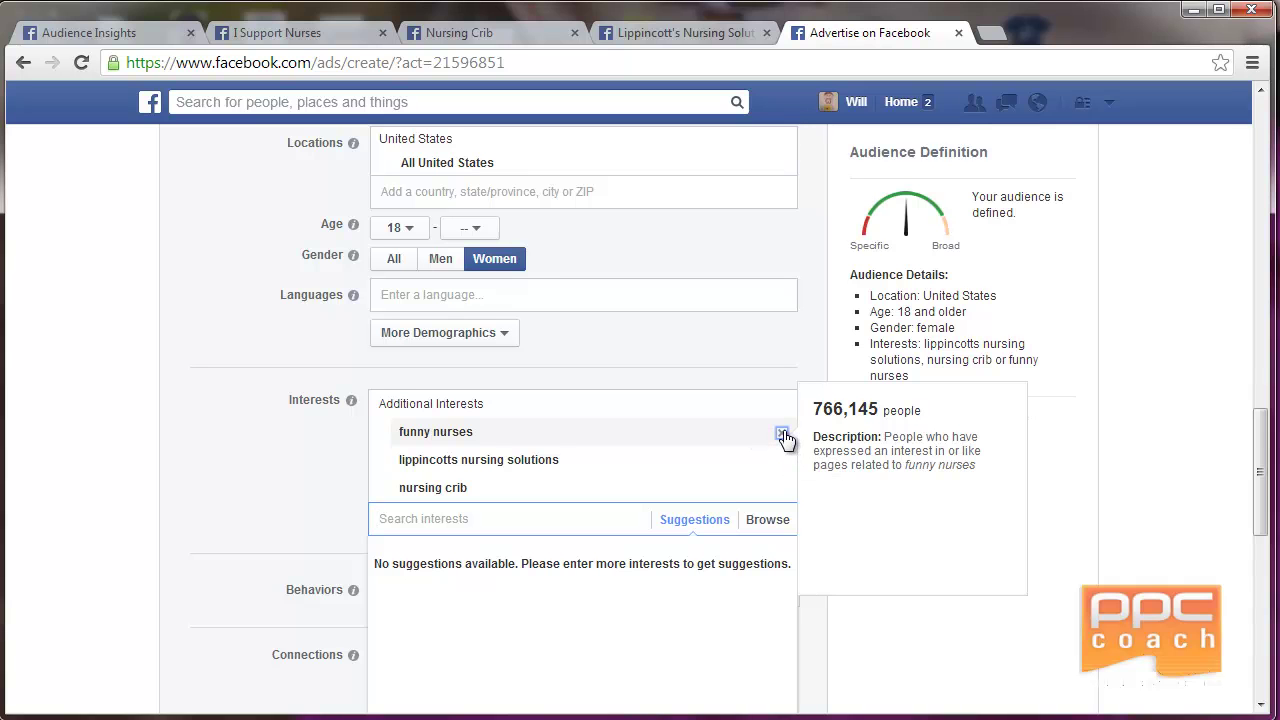
click(783, 436)
- Show all top categories of the Audience Insights page likes and look through the expanded list
click(124, 33)
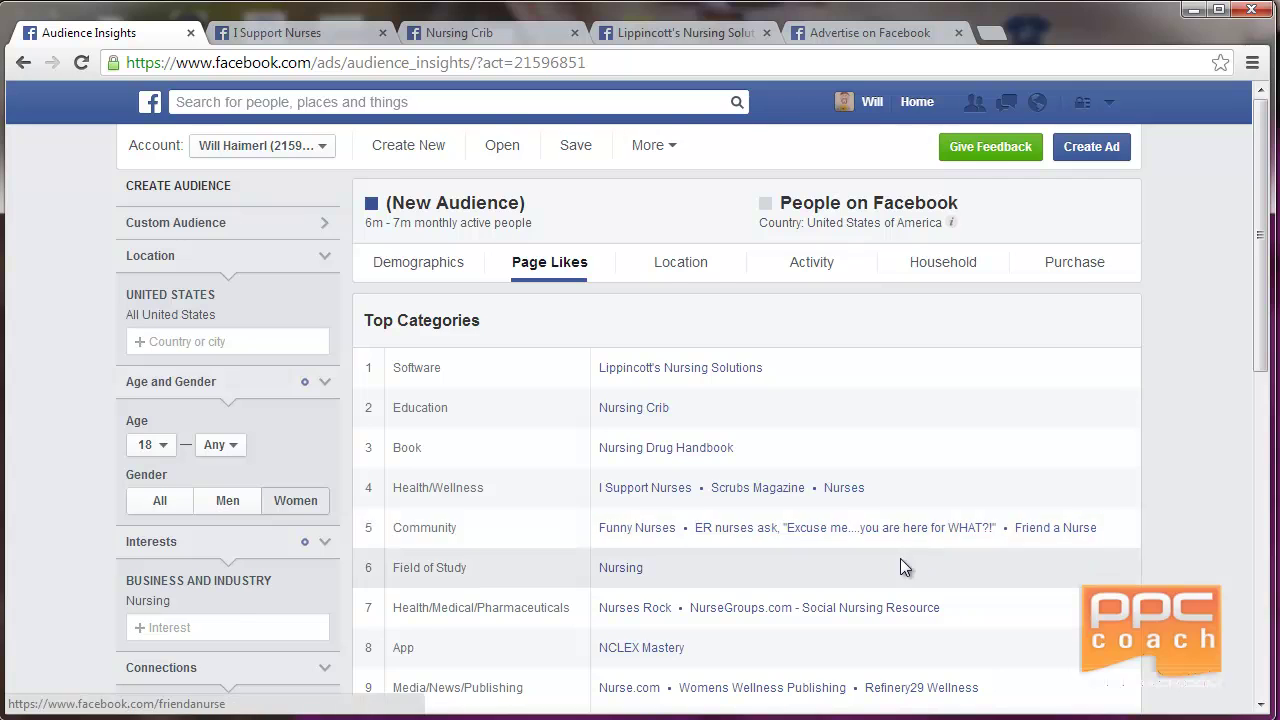
scroll(990, 546, down, 1)
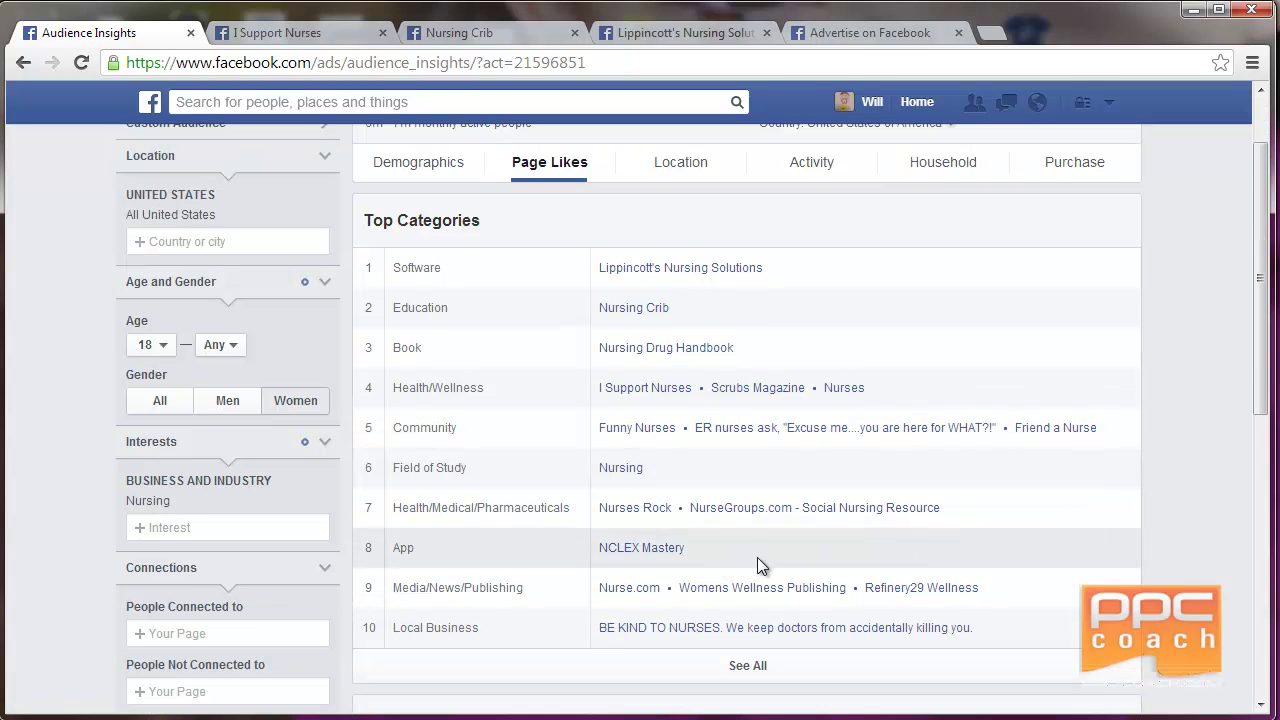
click(748, 665)
scroll(1023, 515, down, 4)
scroll(948, 463, down, 1)
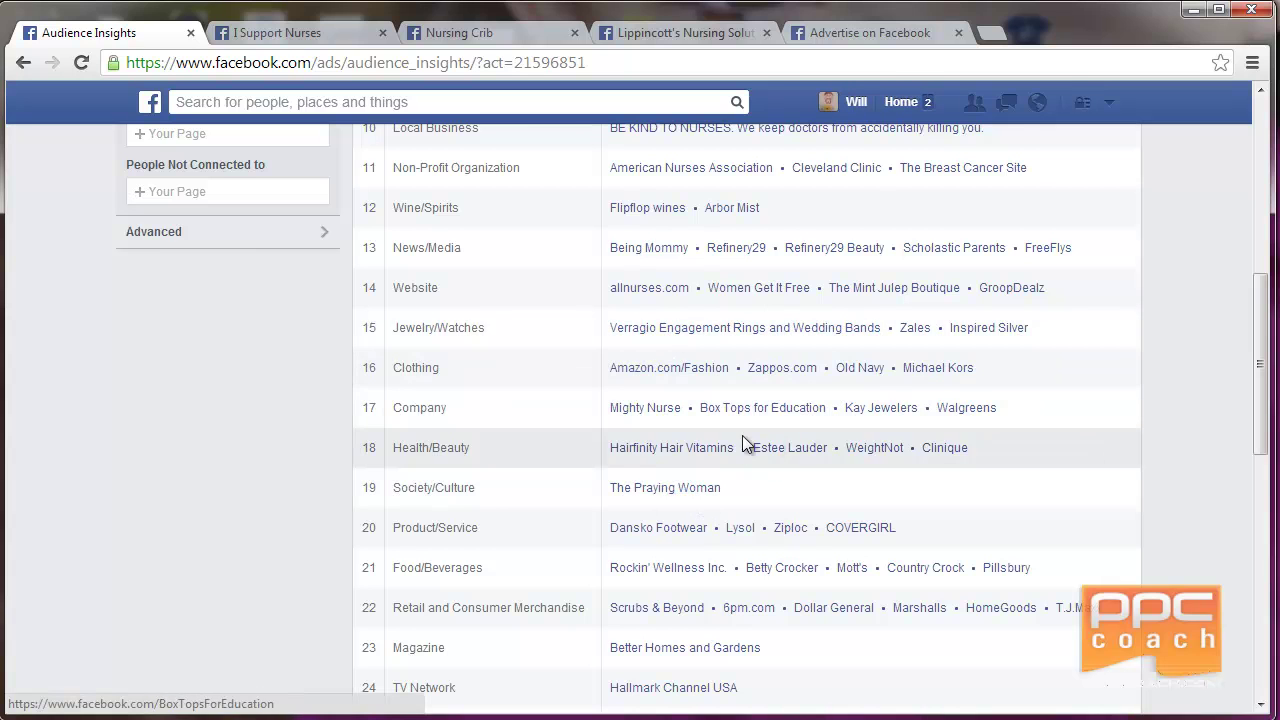
- Return to the ad, remove "nursing crib" from the interests, and look over the bidding and order section
click(872, 27)
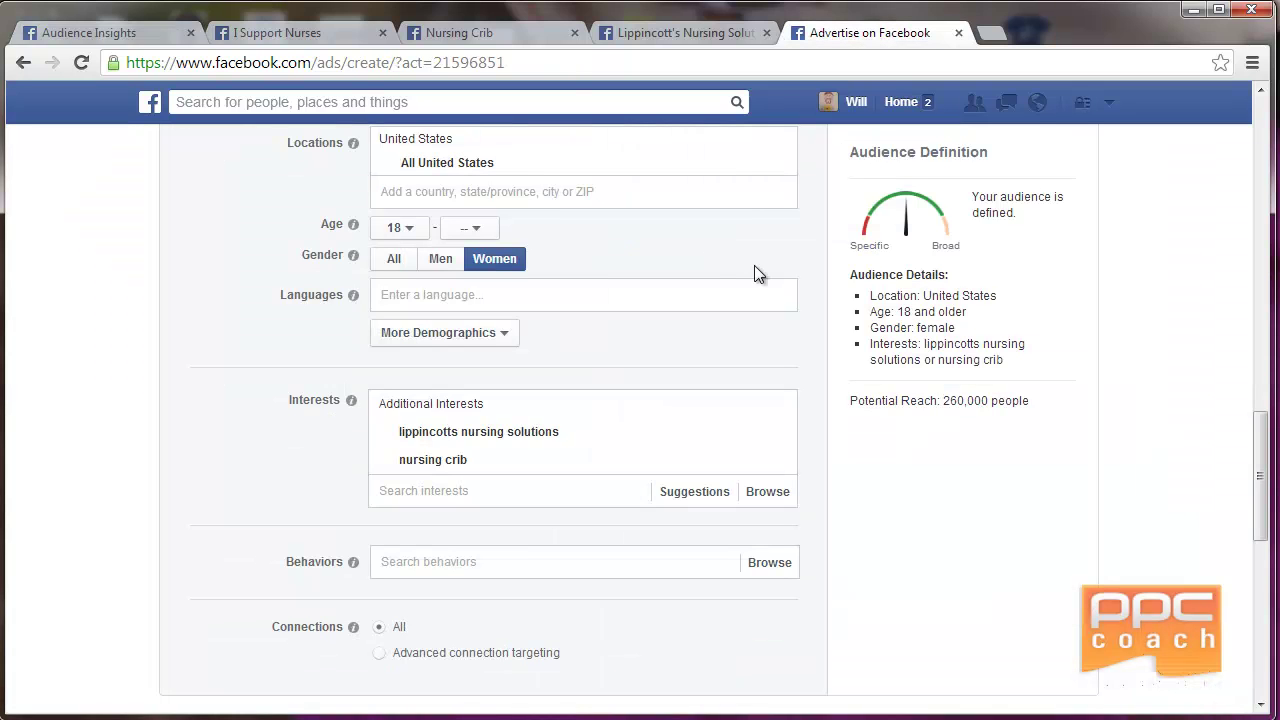
click(498, 488)
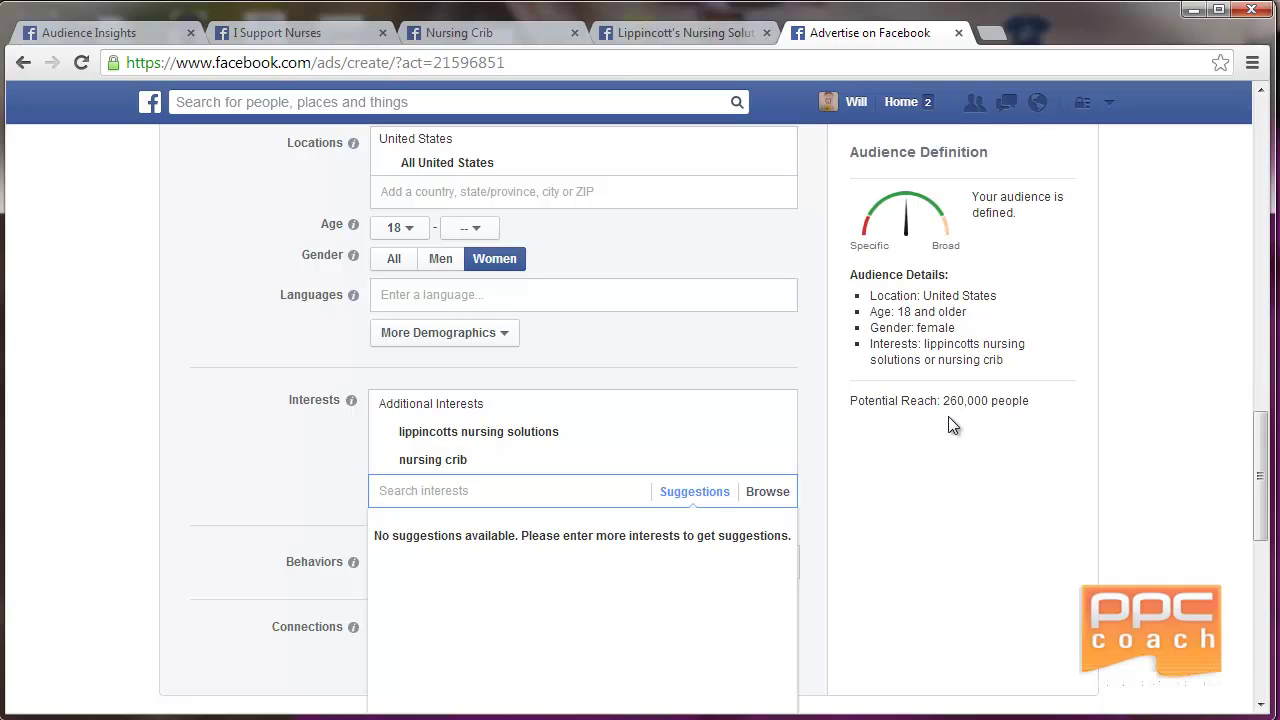
mouse_move(667, 425)
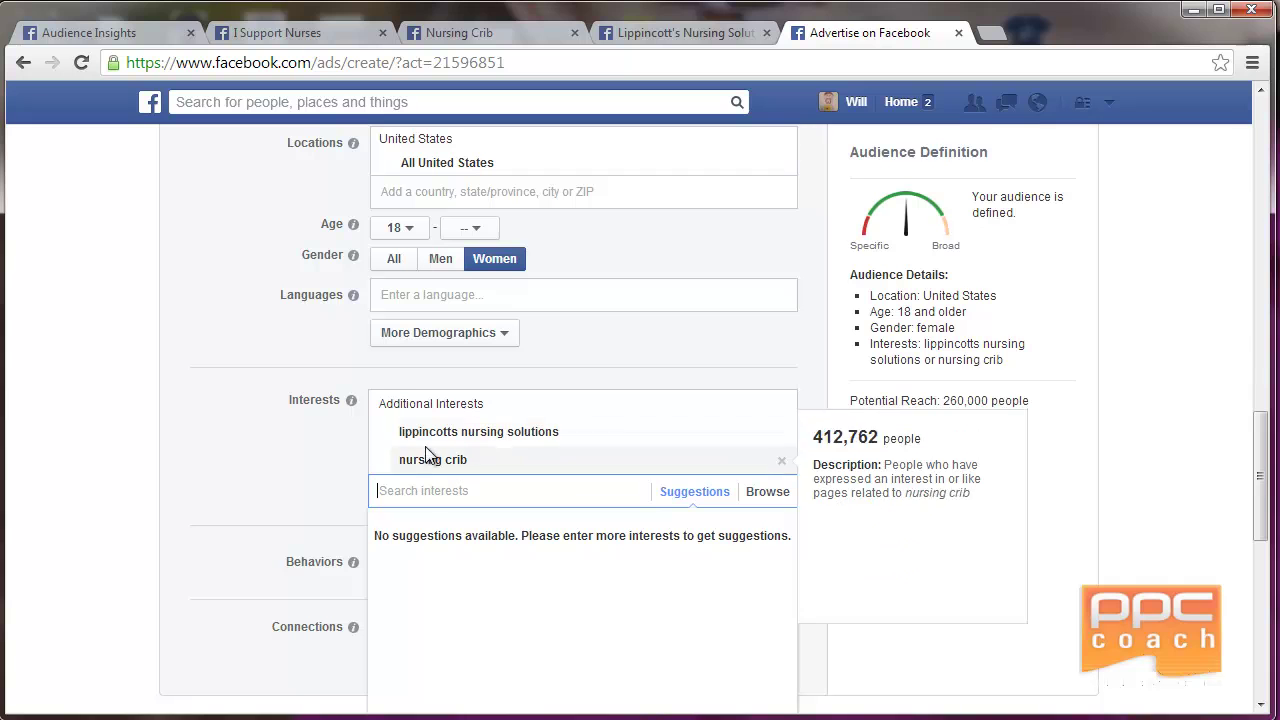
click(784, 463)
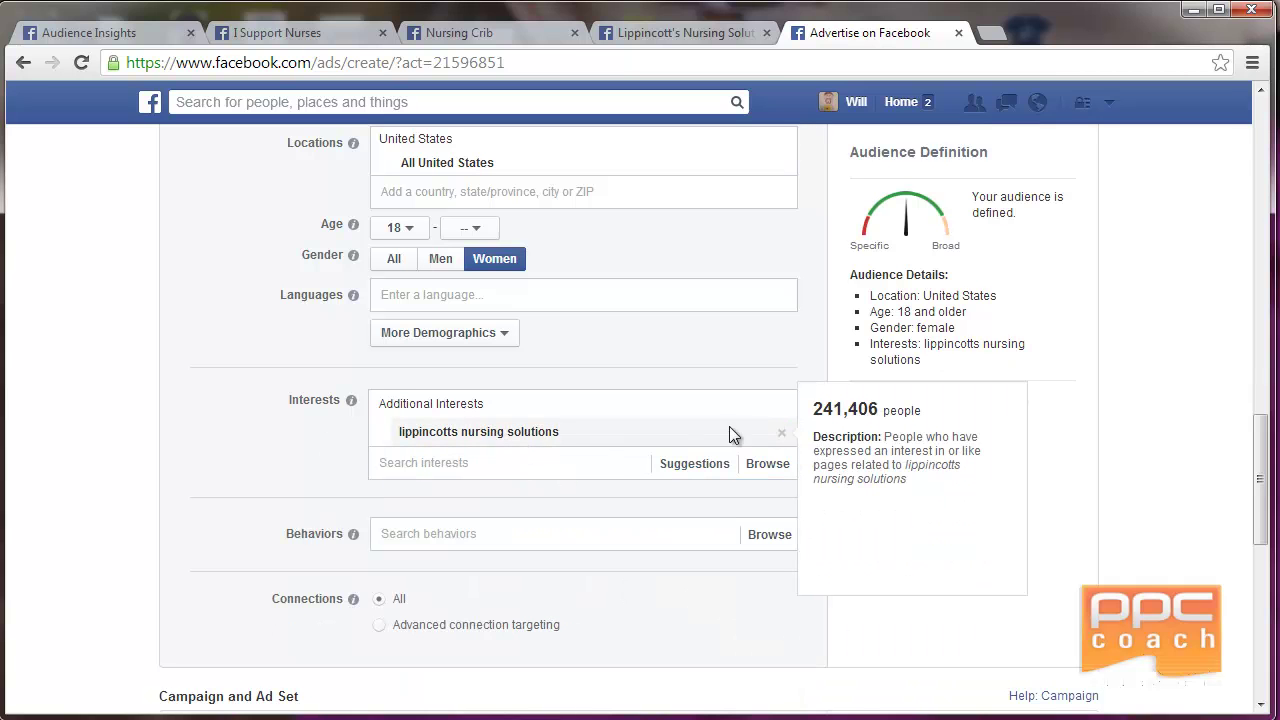
scroll(137, 420, down, 10)
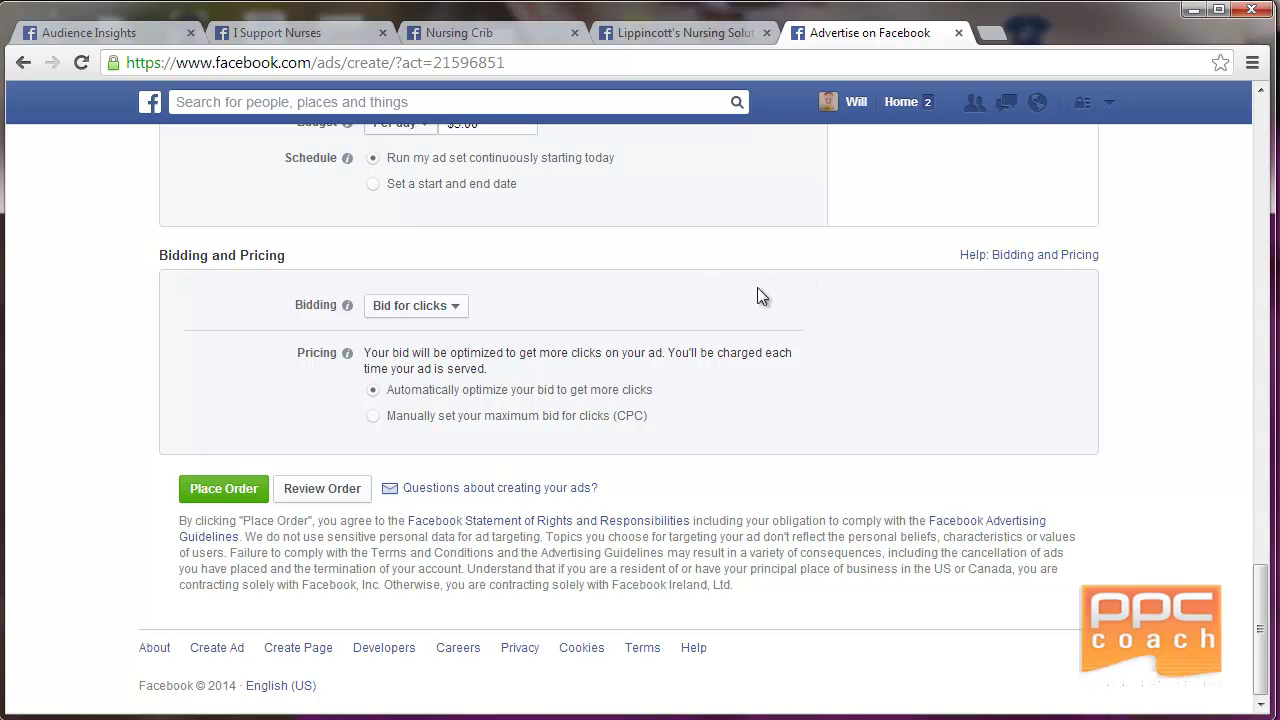
scroll(547, 345, up, 8)
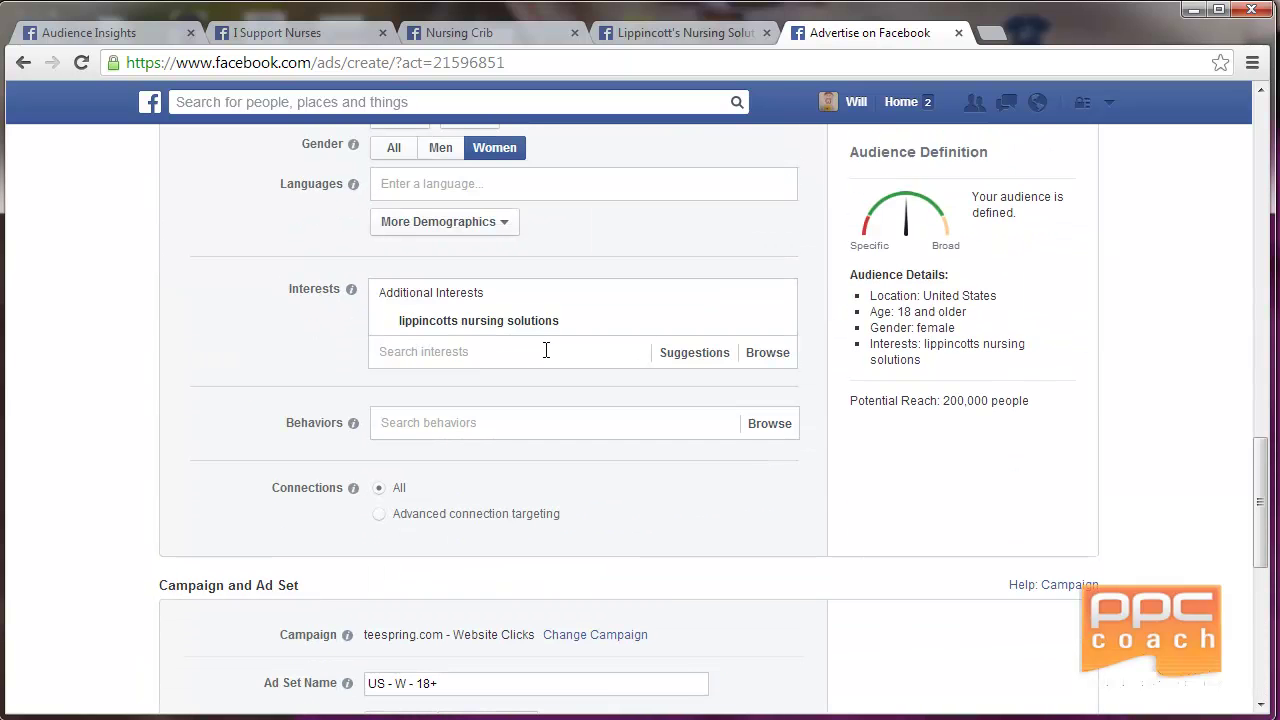
- Replace the "lippincotts nursing solutions" interest with "nursing crib" in the ad audience
click(782, 321)
click(482, 298)
text(nursing cr)
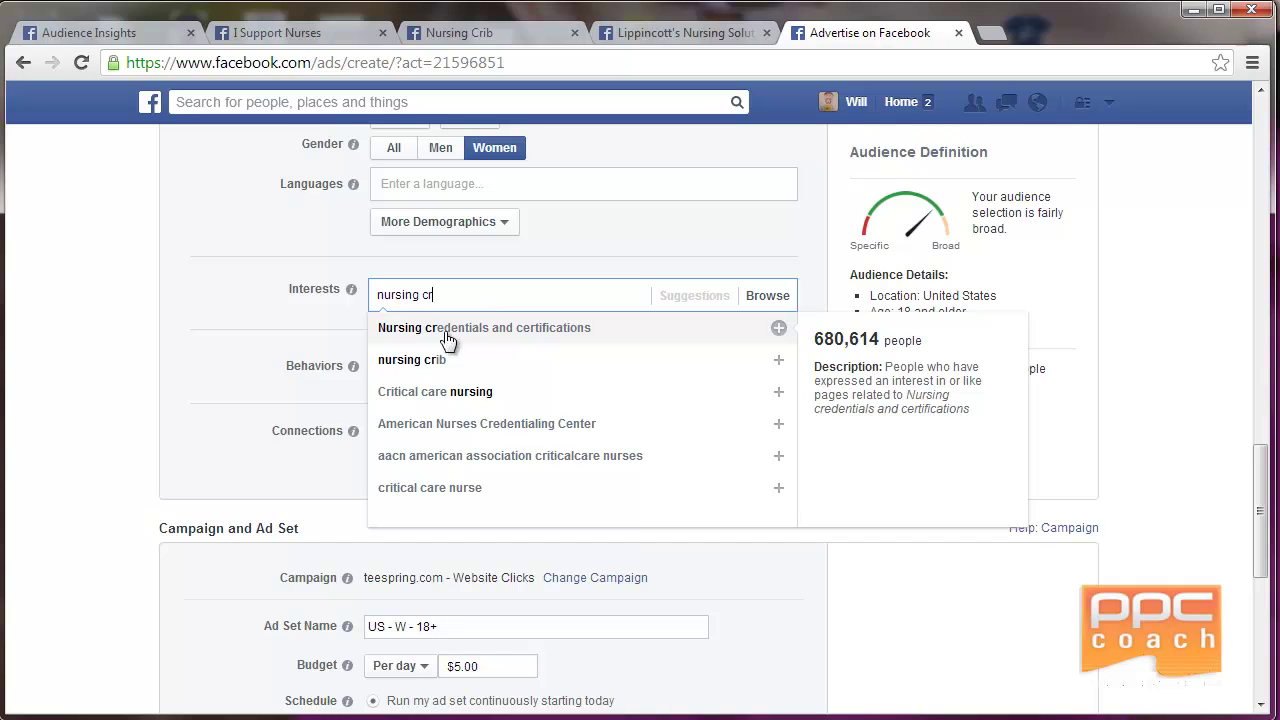
click(410, 360)
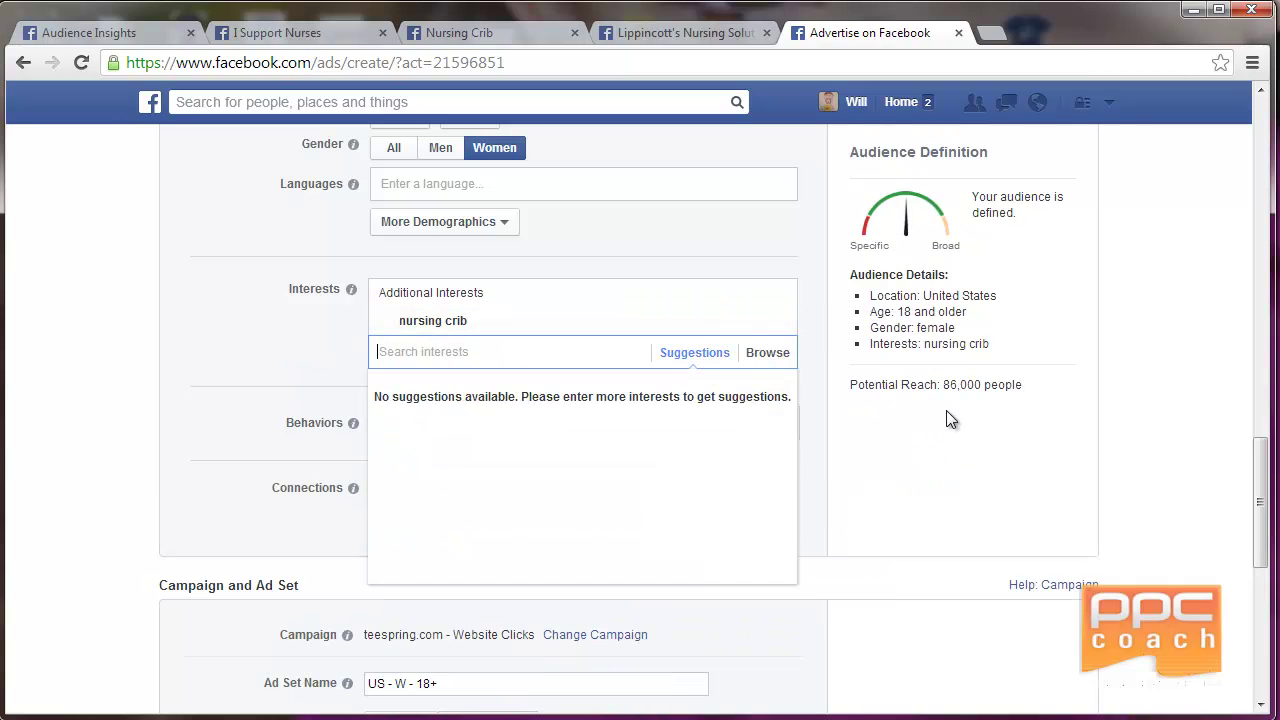
click(983, 450)
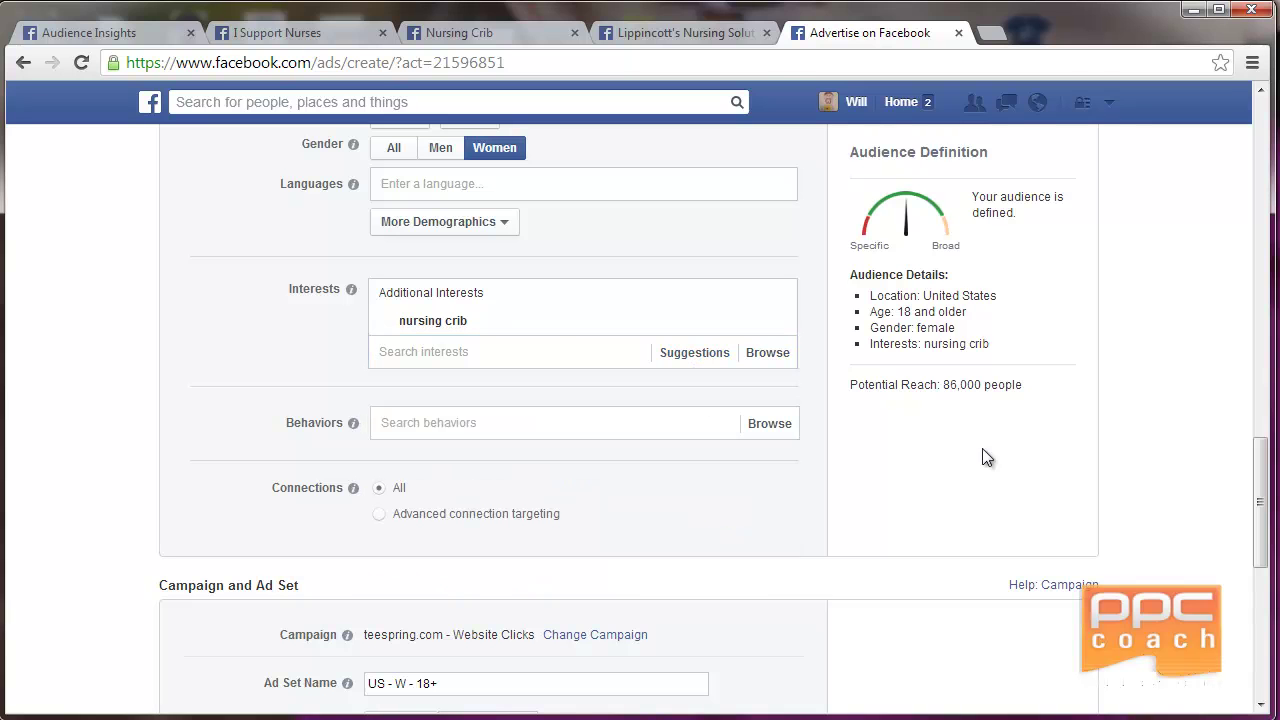
- Review the top page-like categories in Audience Insights alongside the ad's current interest targeting
mouse_move(421, 320)
click(84, 41)
scroll(156, 345, up, 5)
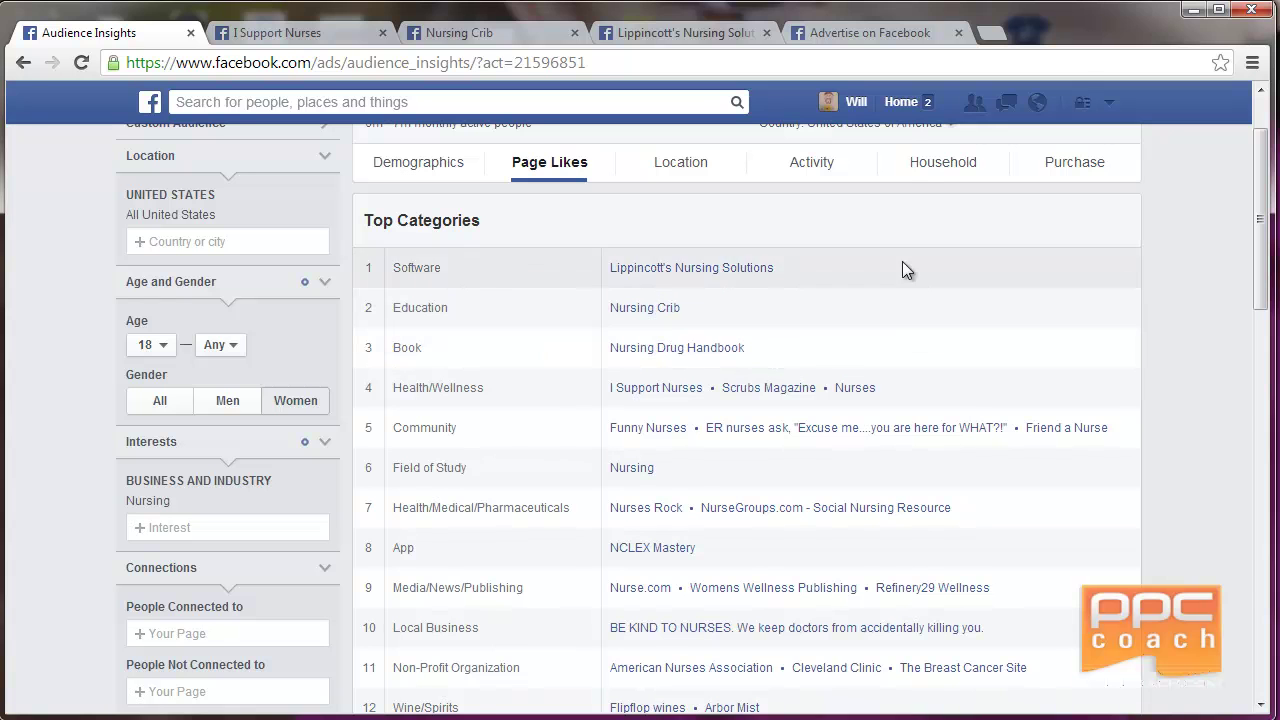
click(868, 33)
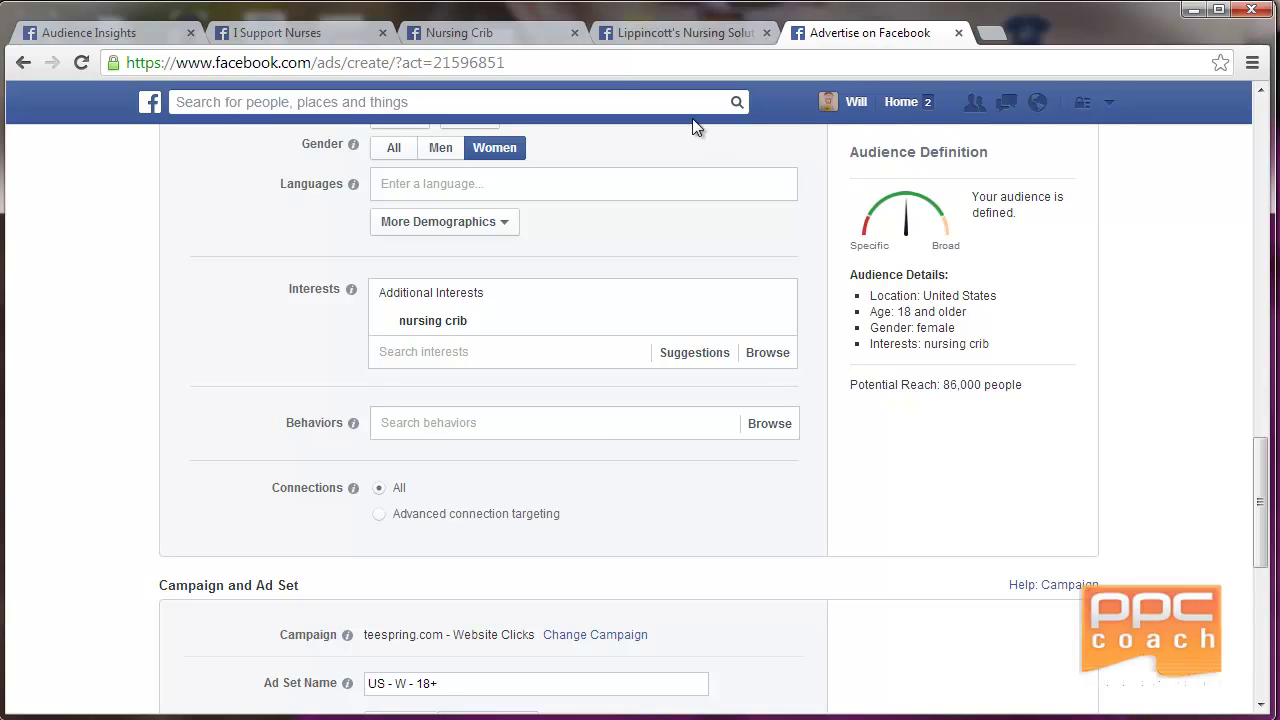
click(151, 34)
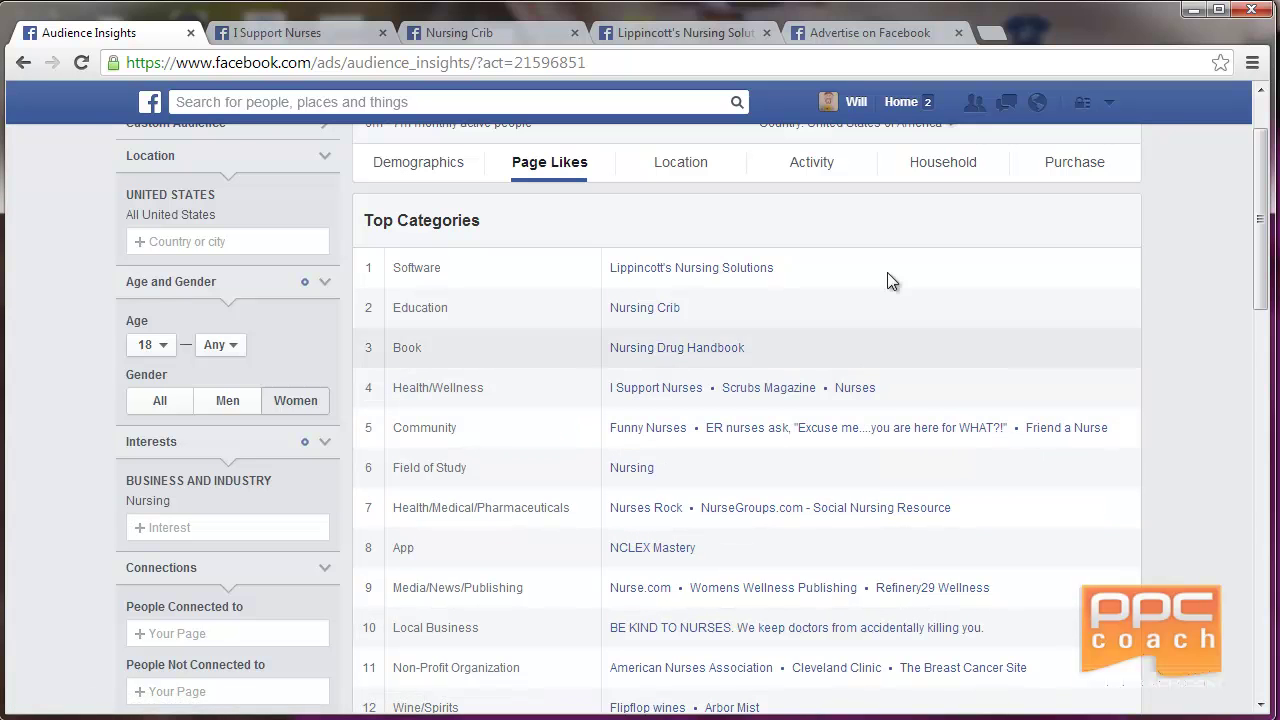
scroll(645, 215, up, 1)
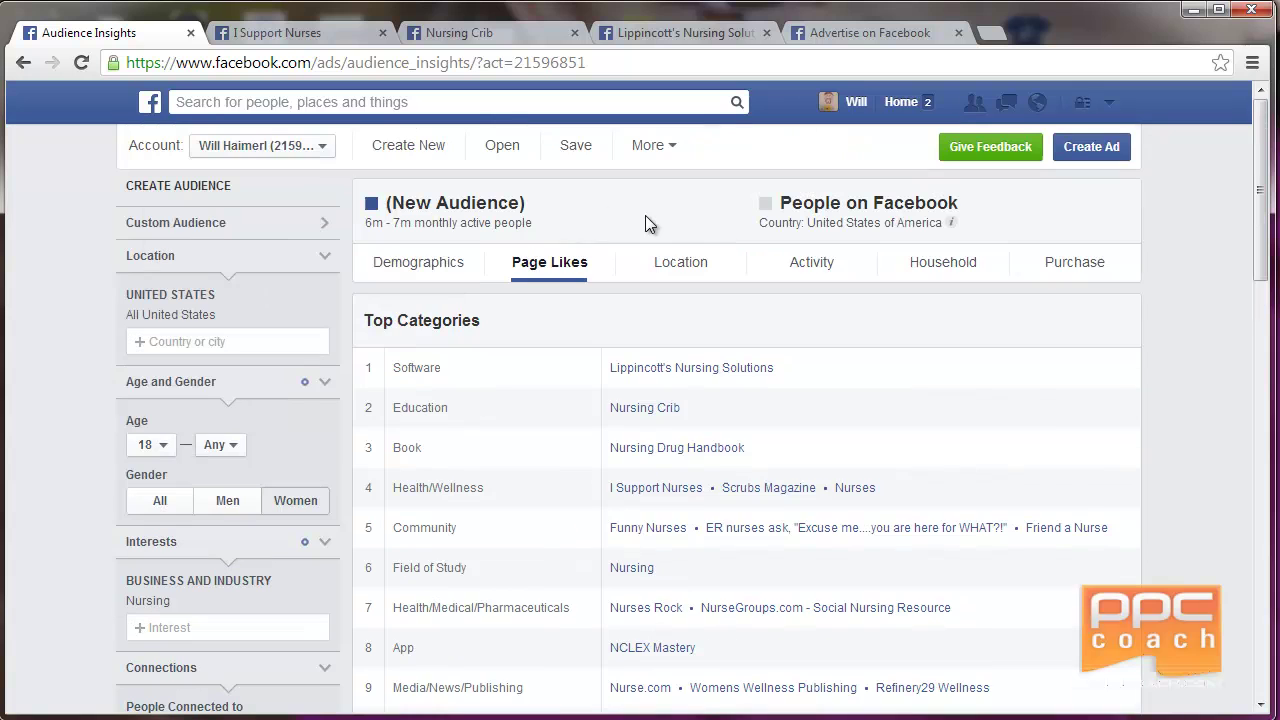